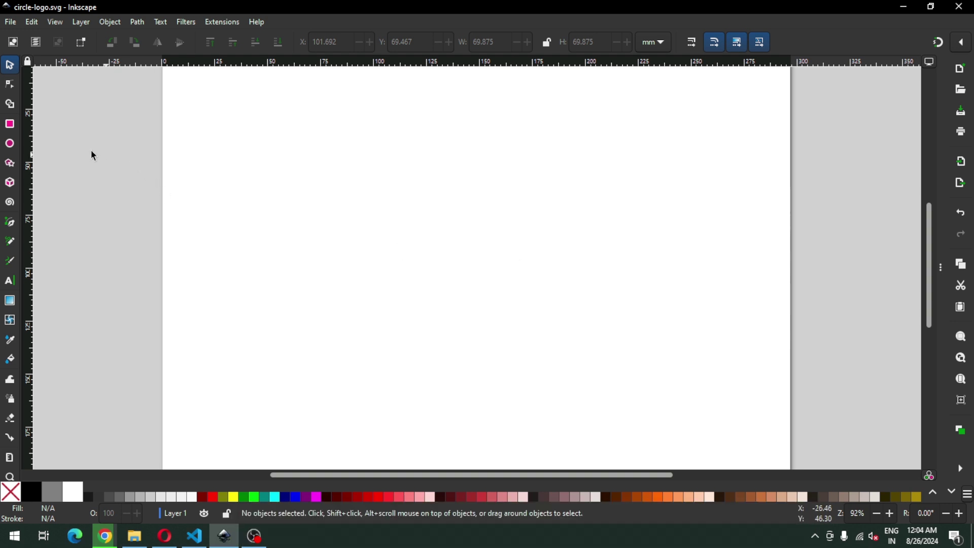
Step: Draw a dark grey circle about 38.5 mm wide near the page centre and convert it to a path
click(10, 144)
drag(434, 272, 470, 307)
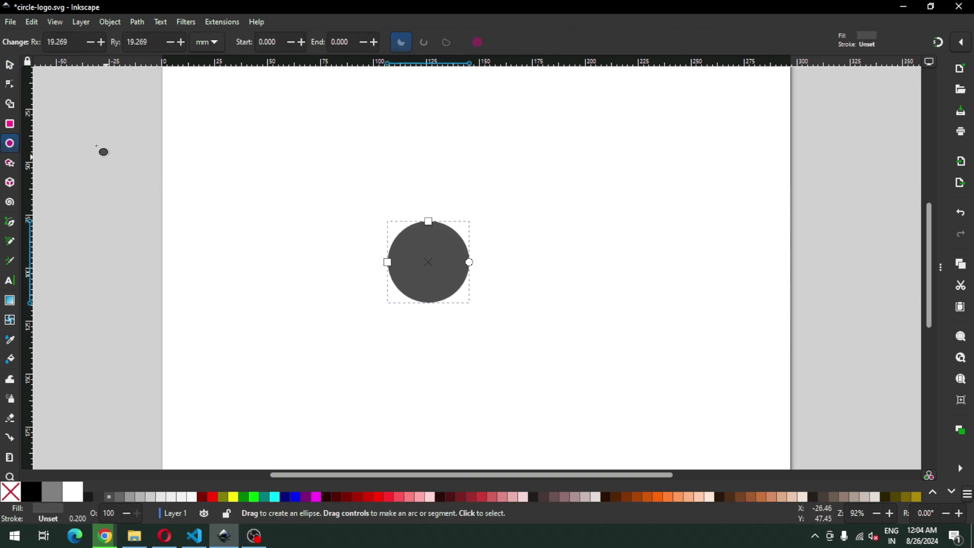
click(10, 64)
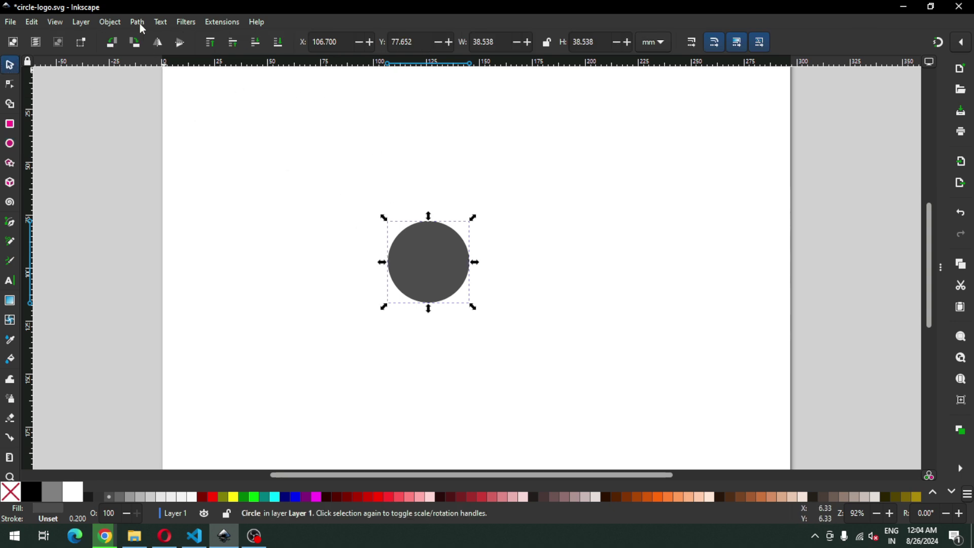
click(137, 23)
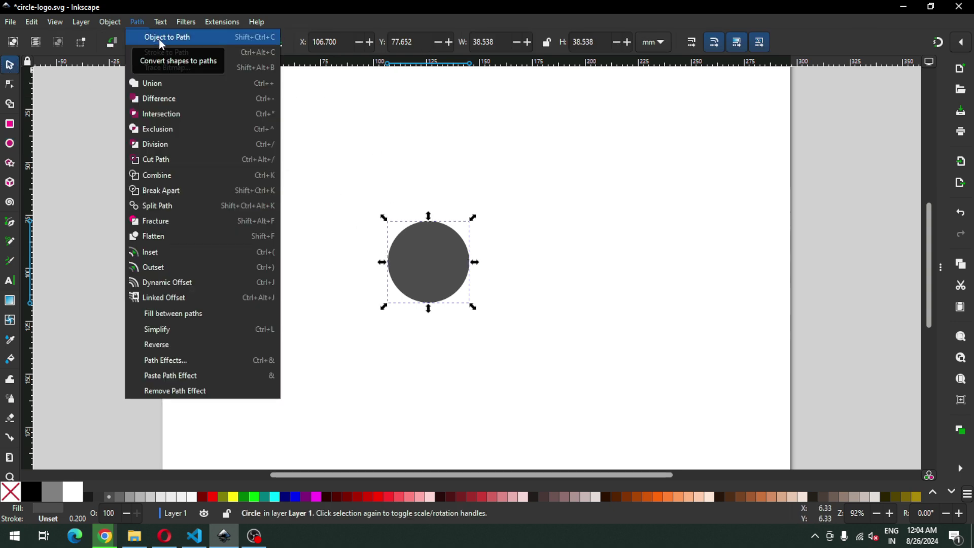
click(159, 39)
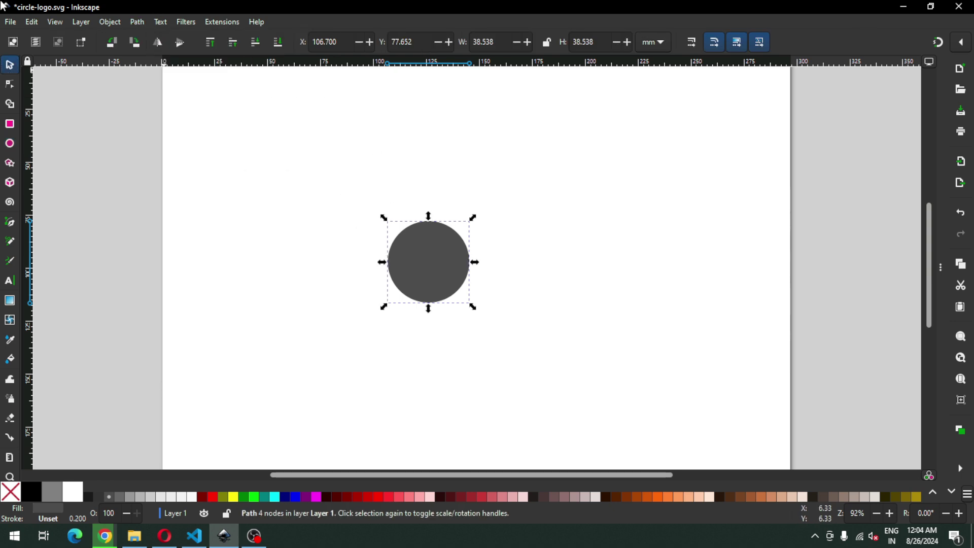
Step: Nudge the circle right, turn on snapping, and cross vertical and horizontal guides at its centre
drag(431, 272, 473, 270)
click(474, 258)
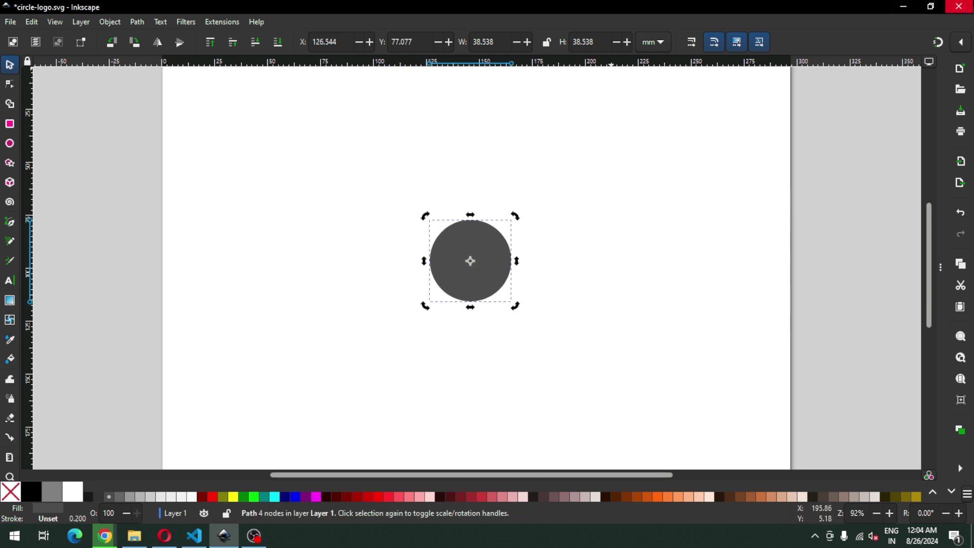
click(940, 44)
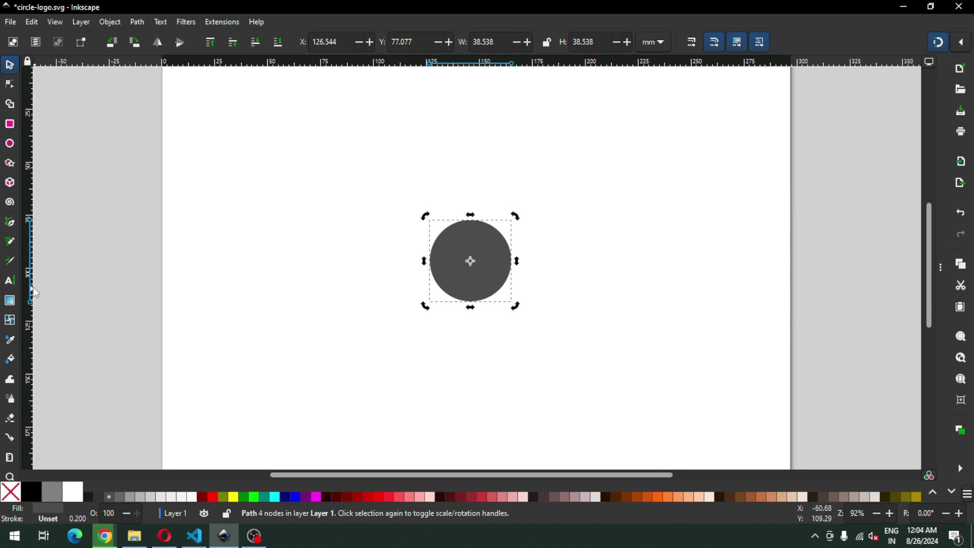
drag(32, 288, 471, 261)
drag(477, 63, 468, 261)
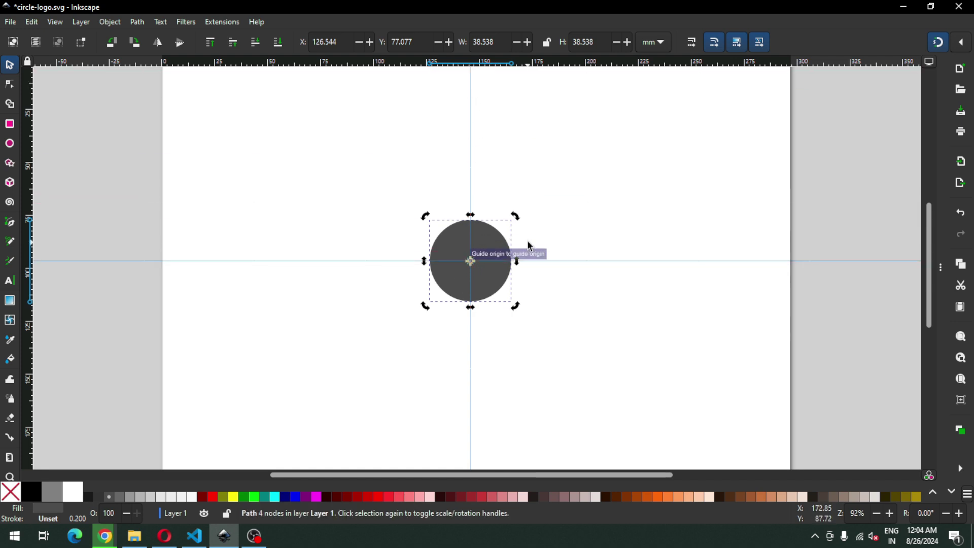
Step: Zoom in on the circle and save the drawing as circle-logo.svg
click(401, 187)
key(z)
drag(359, 163, 643, 351)
key(ctrl+s)
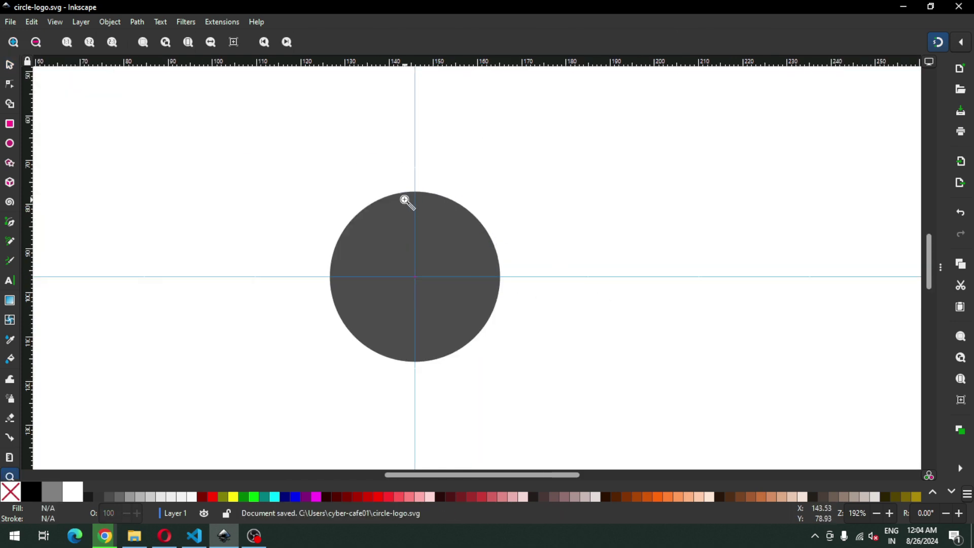
click(9, 65)
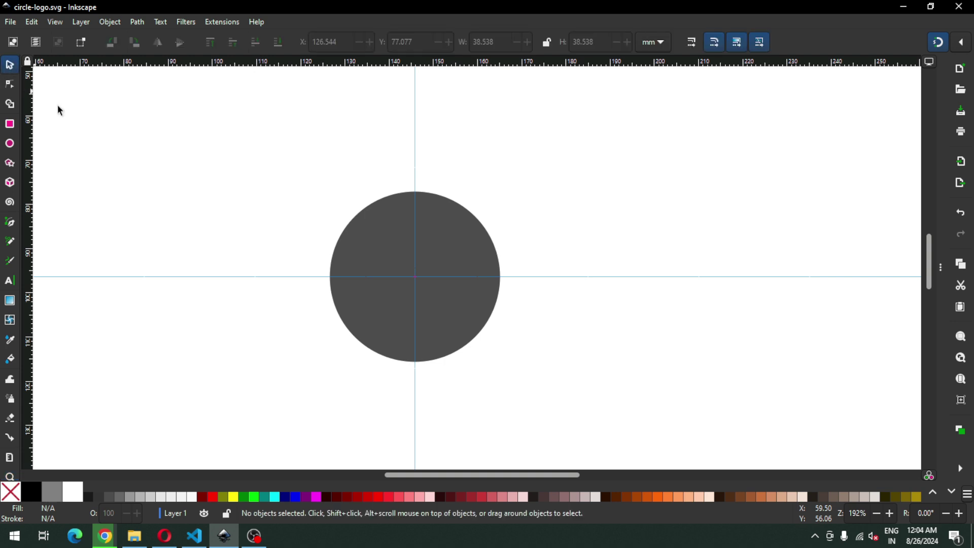
Step: Duplicate the circle, fill the copy maroon (#800000), and rest its bottom edge on the horizontal guide
click(431, 253)
right_click(430, 250)
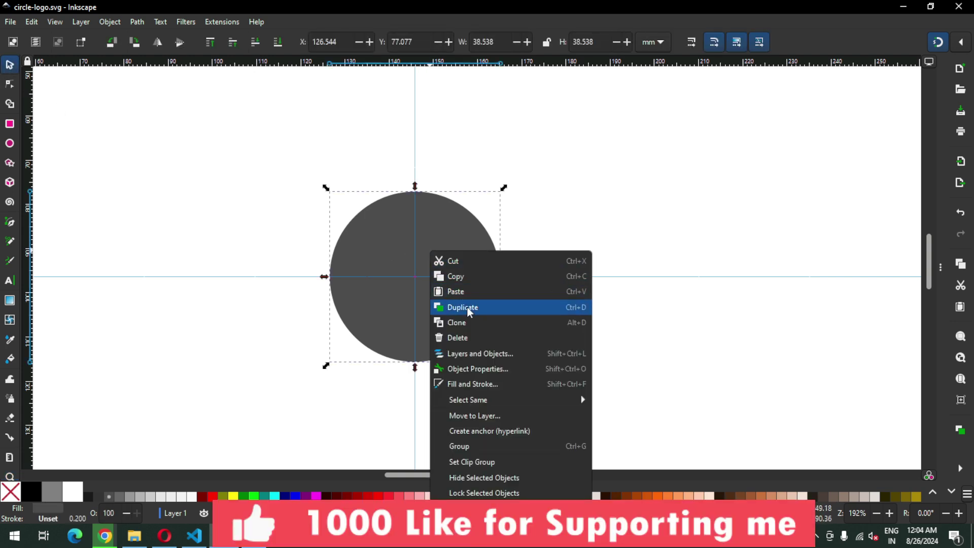
click(467, 308)
drag(451, 259, 450, 188)
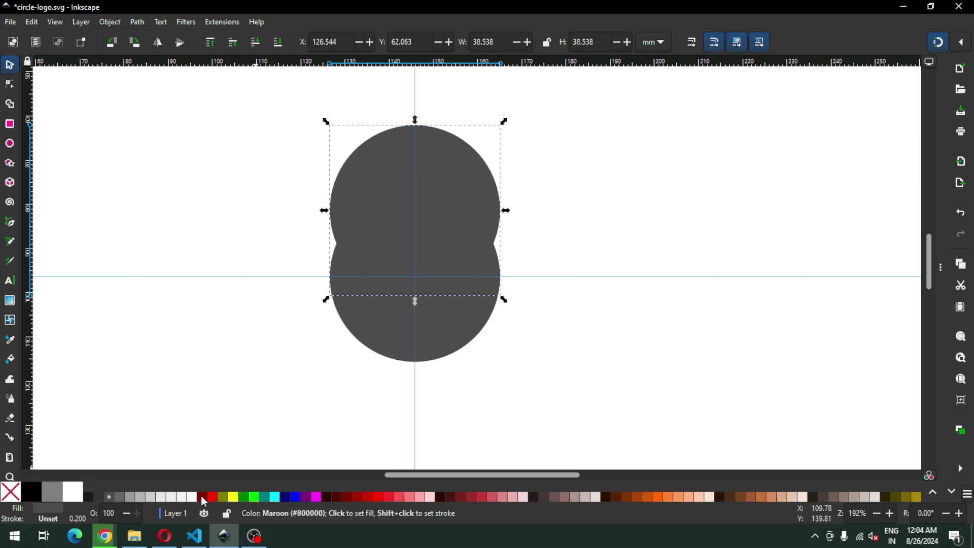
click(203, 498)
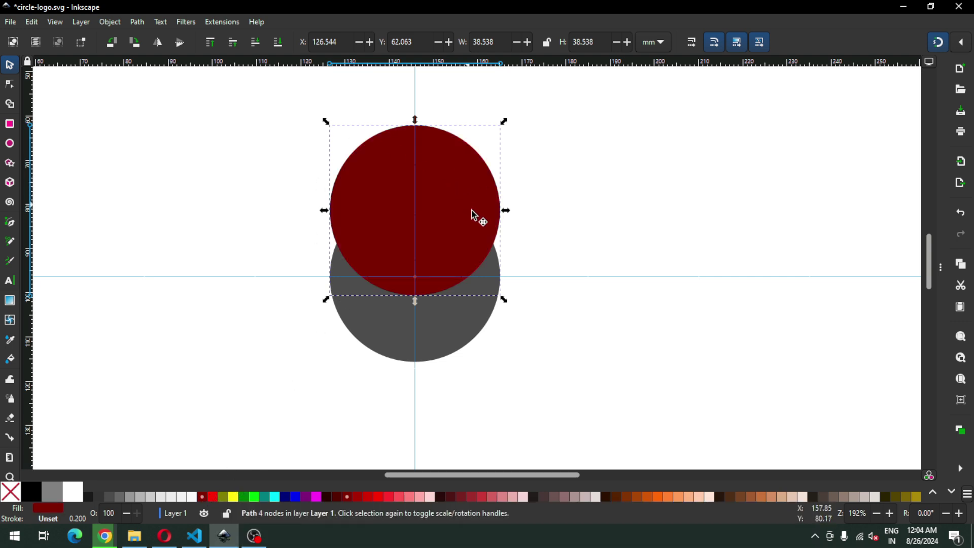
drag(461, 243, 459, 224)
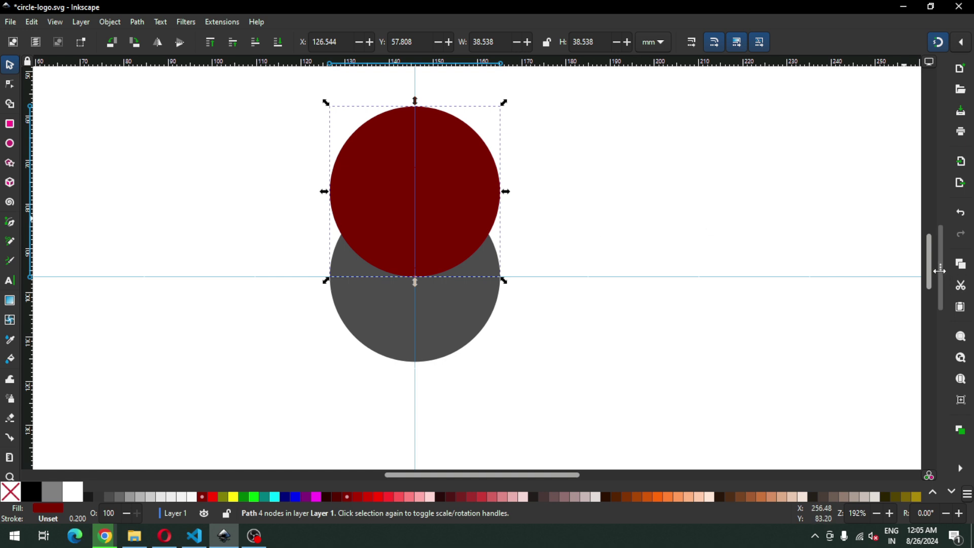
Step: Bring up the Rotate tab of the Transform dialog for the maroon circle
click(110, 22)
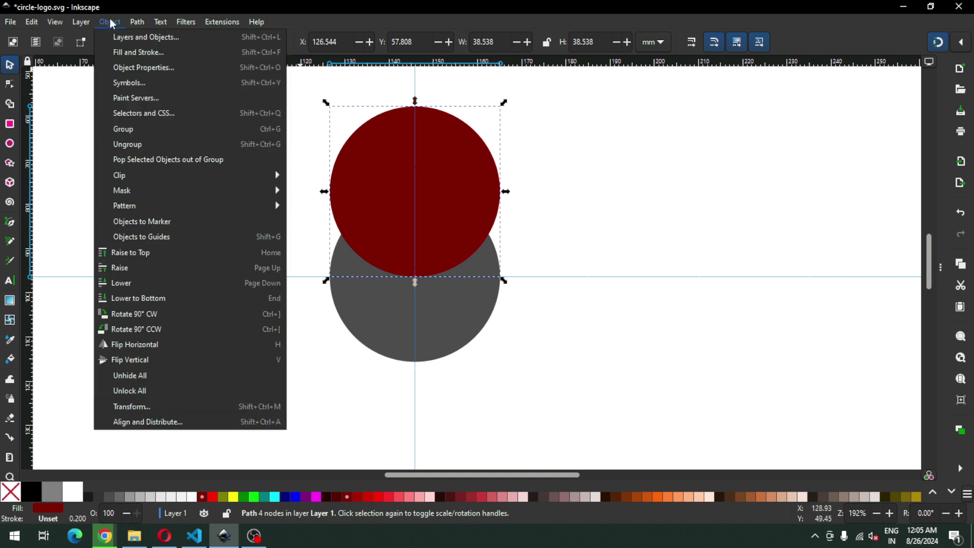
click(135, 406)
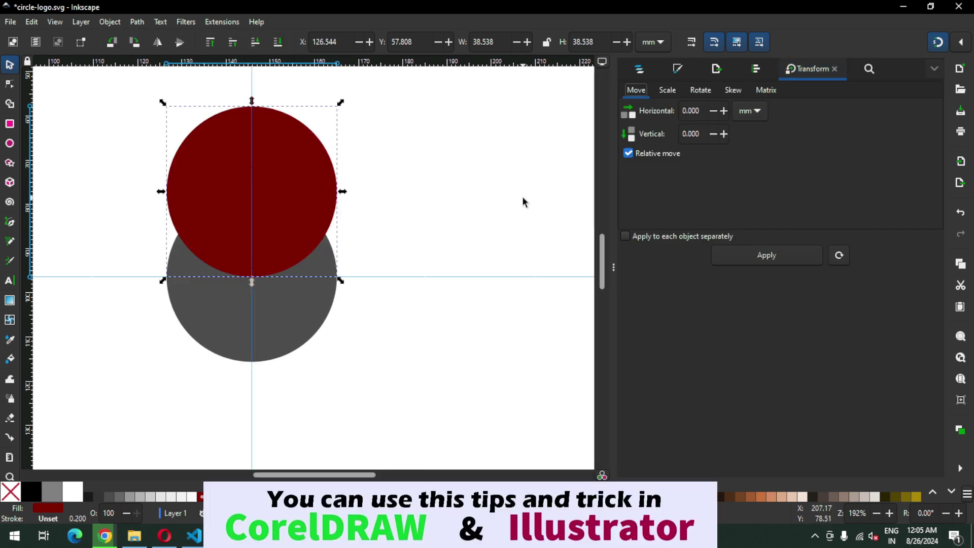
click(700, 91)
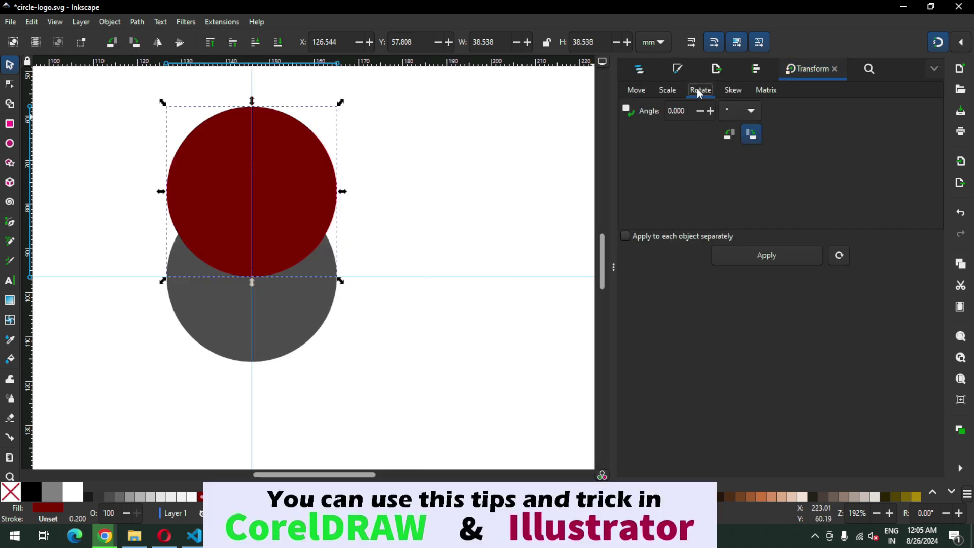
click(685, 110)
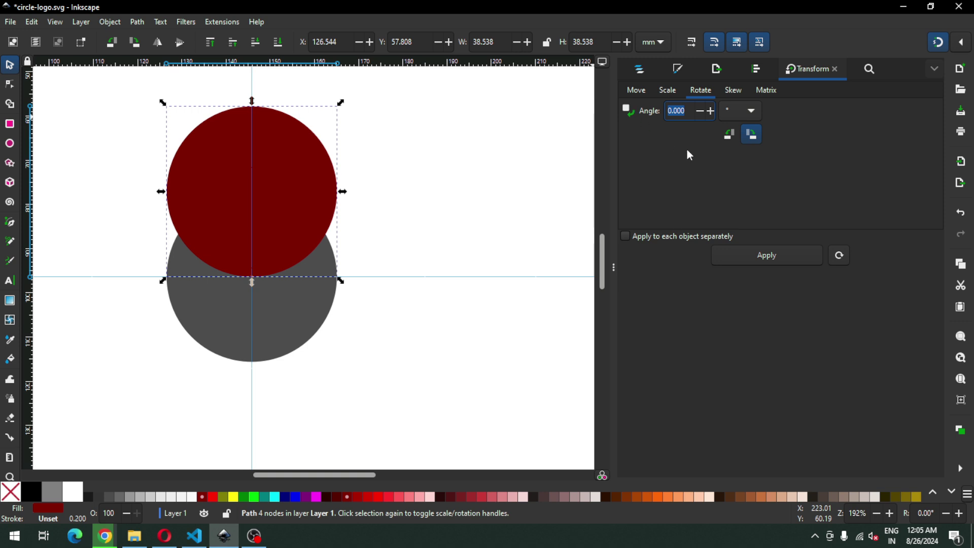
click(302, 190)
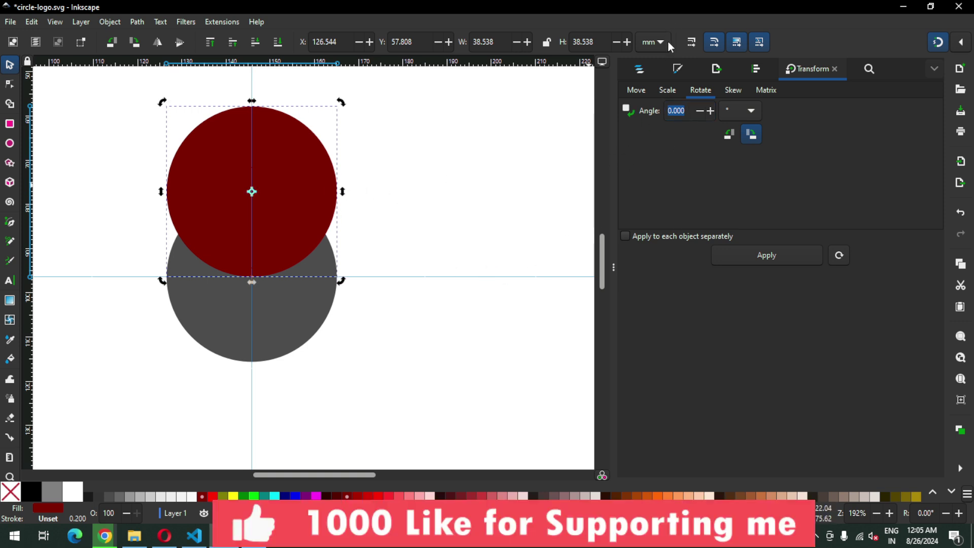
Step: Set the maroon circle's opacity to 78% and move its rotation centre to its bottom edge
click(677, 71)
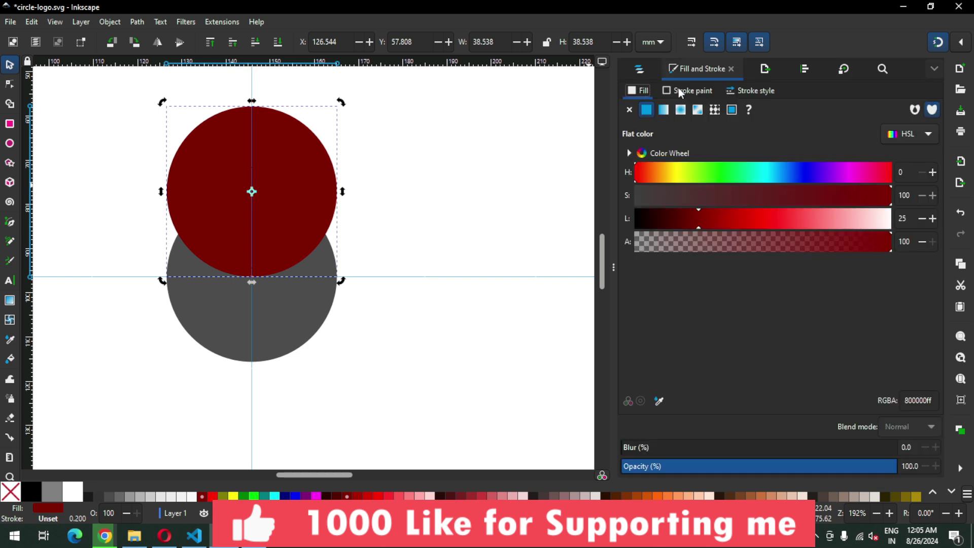
click(833, 466)
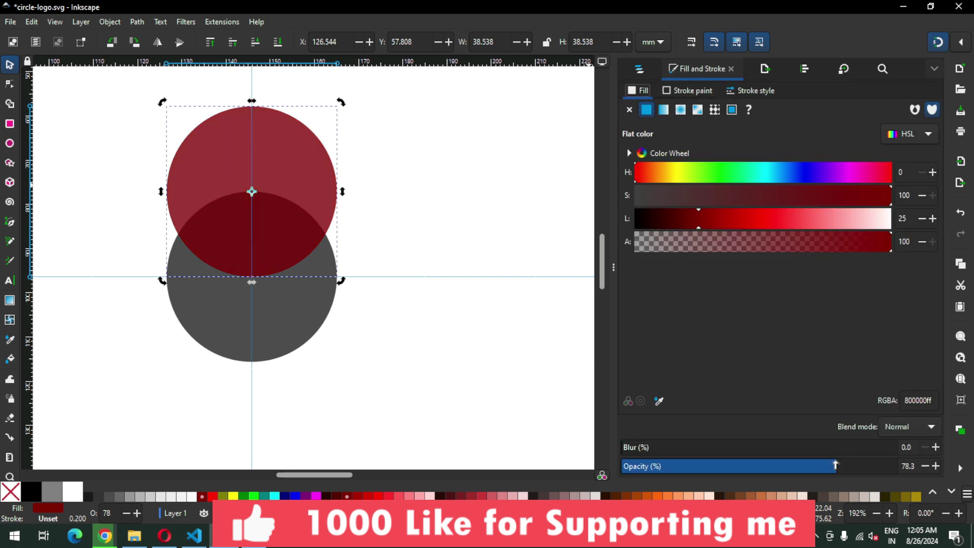
click(431, 203)
key(ctrl+shift+m)
key(ctrl+s)
click(304, 172)
click(303, 169)
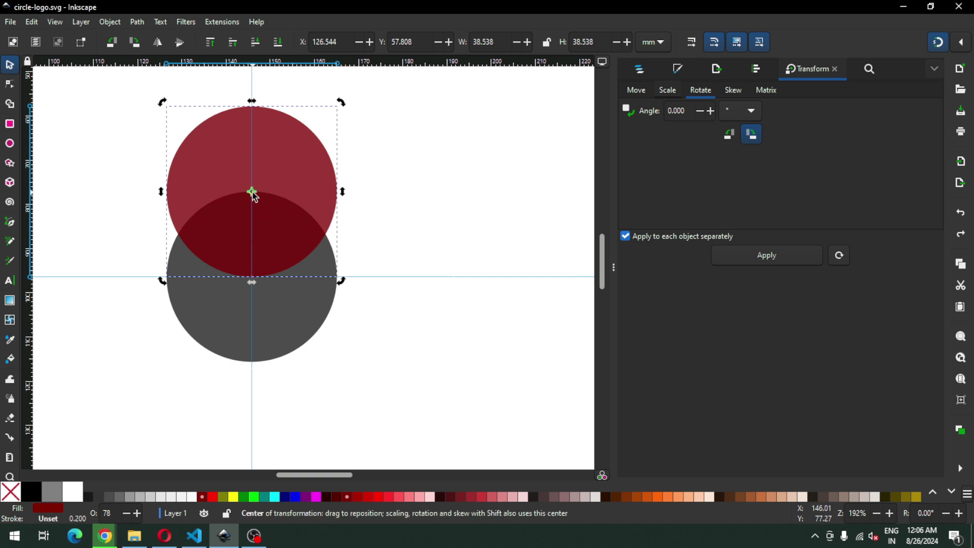
drag(253, 193, 253, 278)
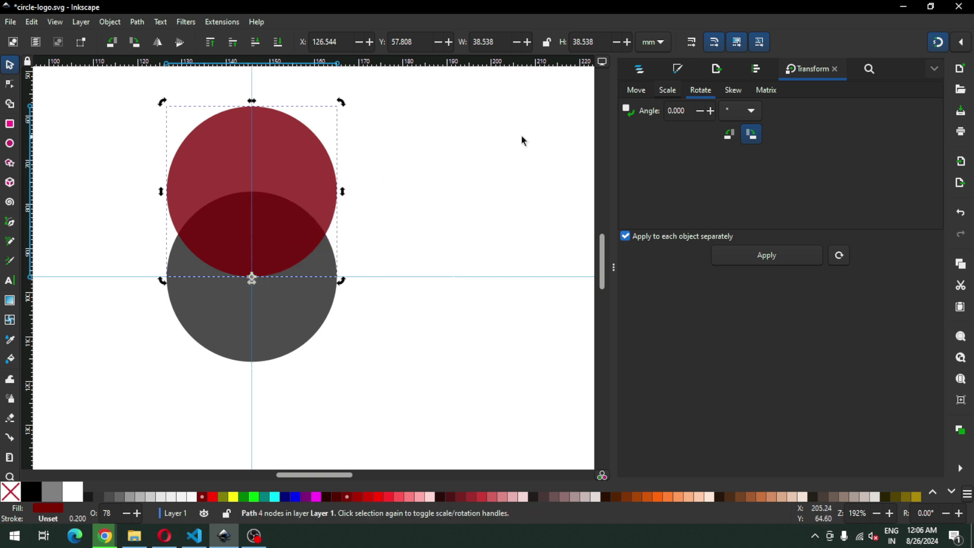
Step: Duplicate the maroon circle and rotate the copy 45° around its bottom point
right_click(287, 165)
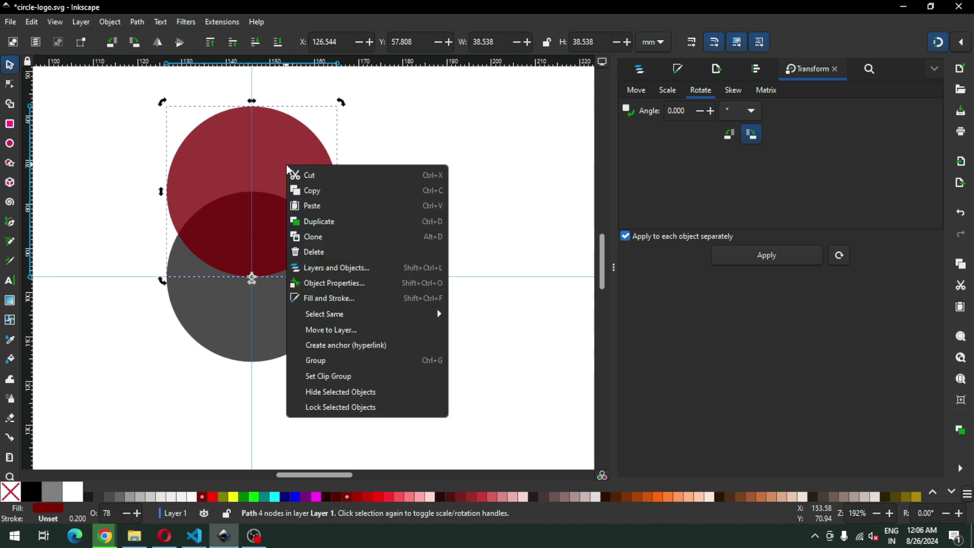
click(319, 221)
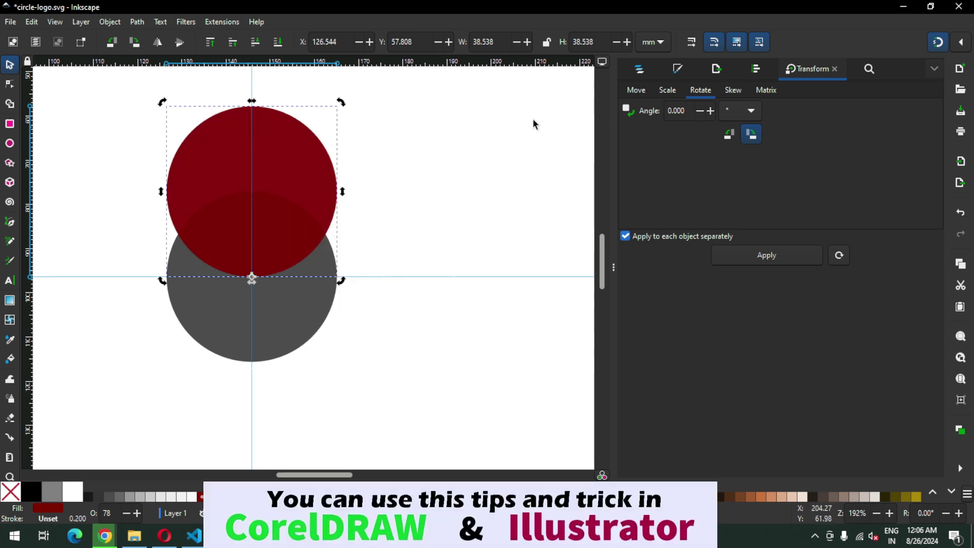
triple_click(663, 111)
text(45)
click(698, 90)
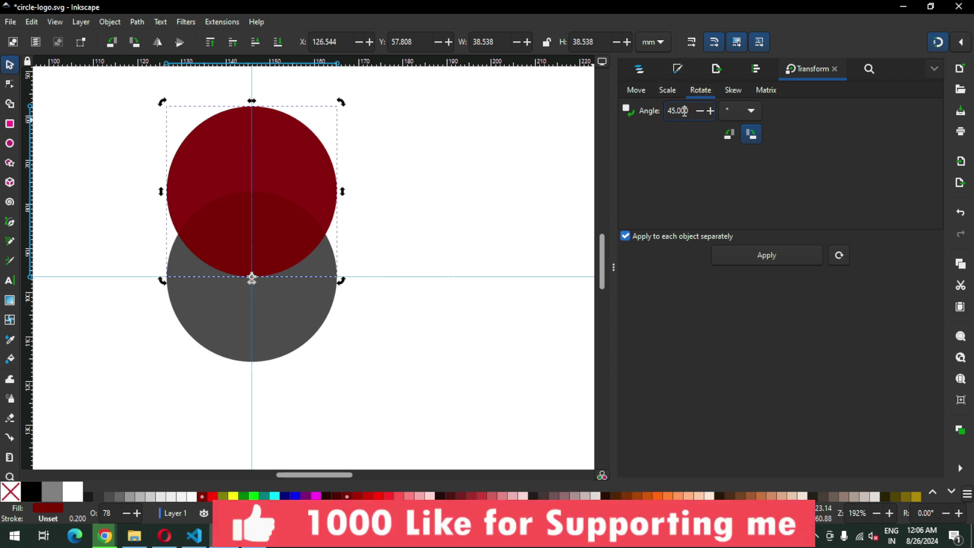
click(762, 255)
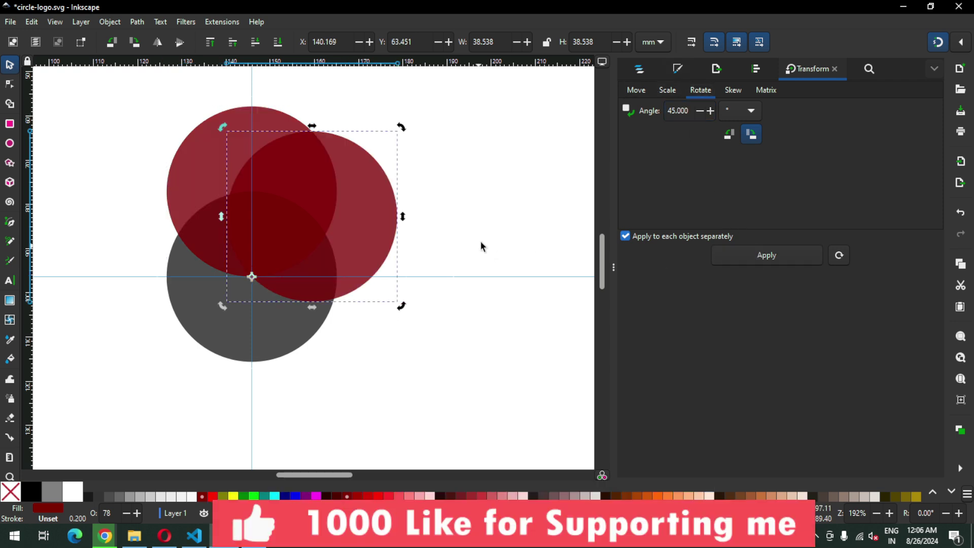
Step: Duplicate the rotated copy, rotate it another 45°, and save circle-logo.svg
right_click(364, 191)
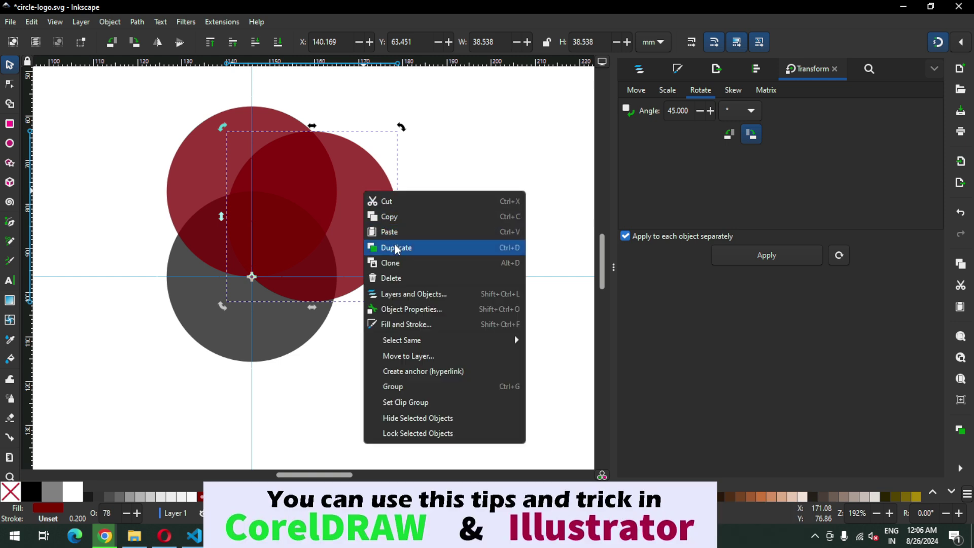
click(396, 248)
click(732, 257)
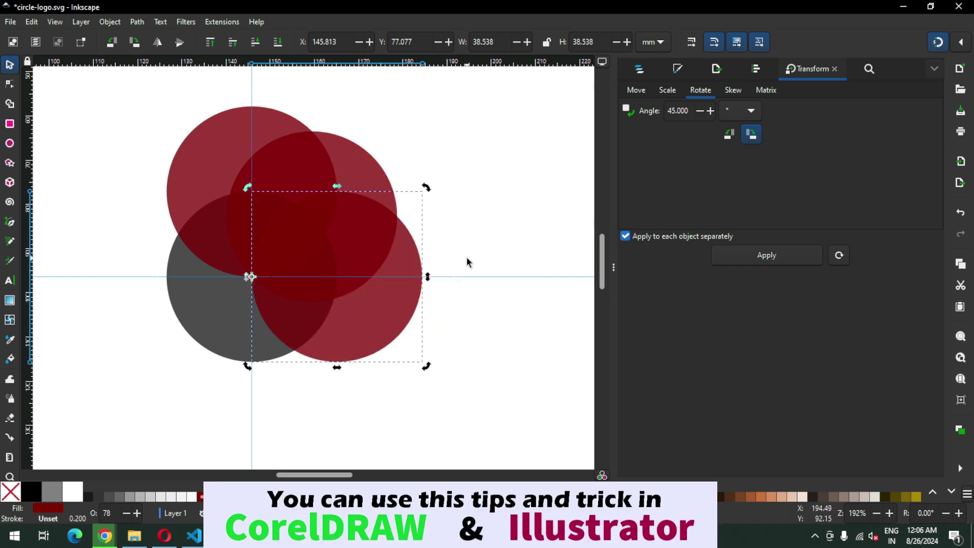
click(463, 118)
key(ctrl+s)
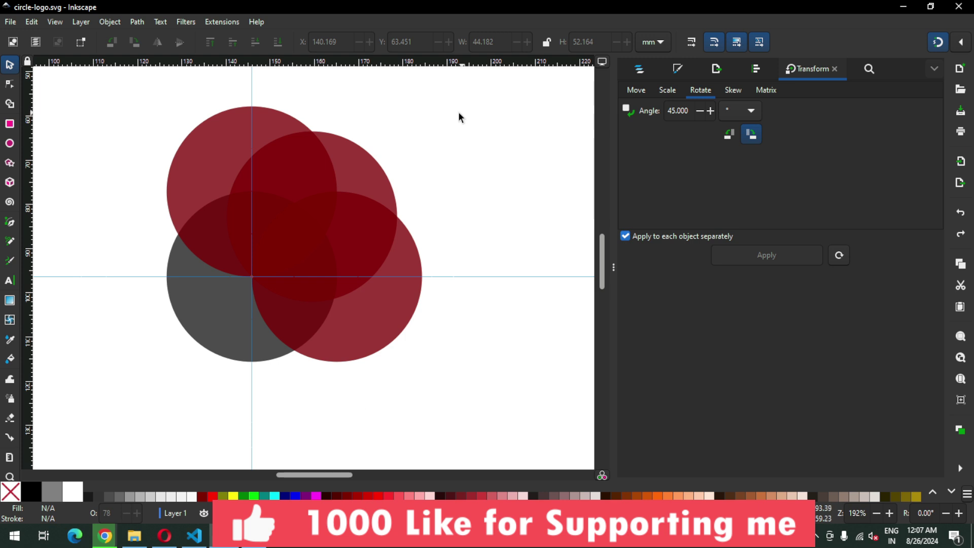
Step: Apply Path > Difference to the two right-hand red circles to form one crescent
click(376, 315)
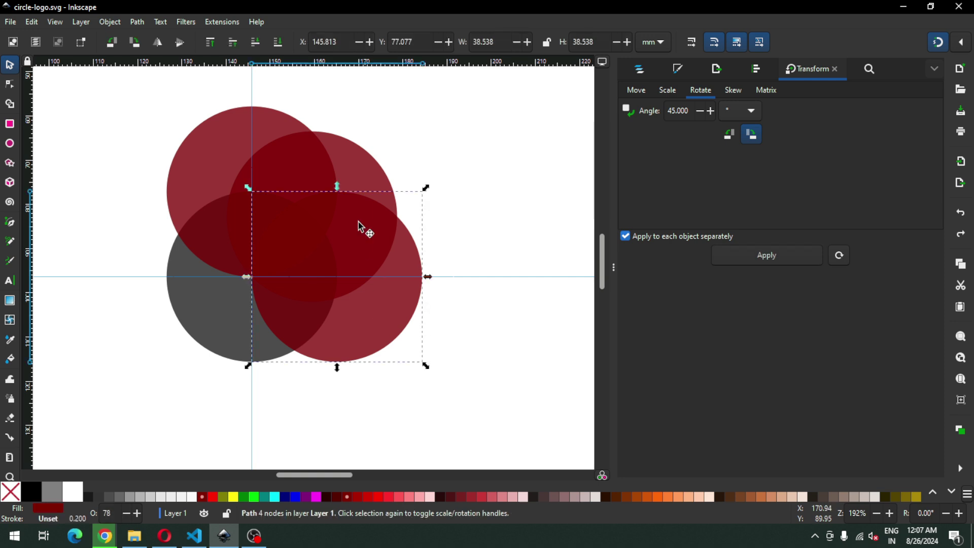
shift+click(363, 171)
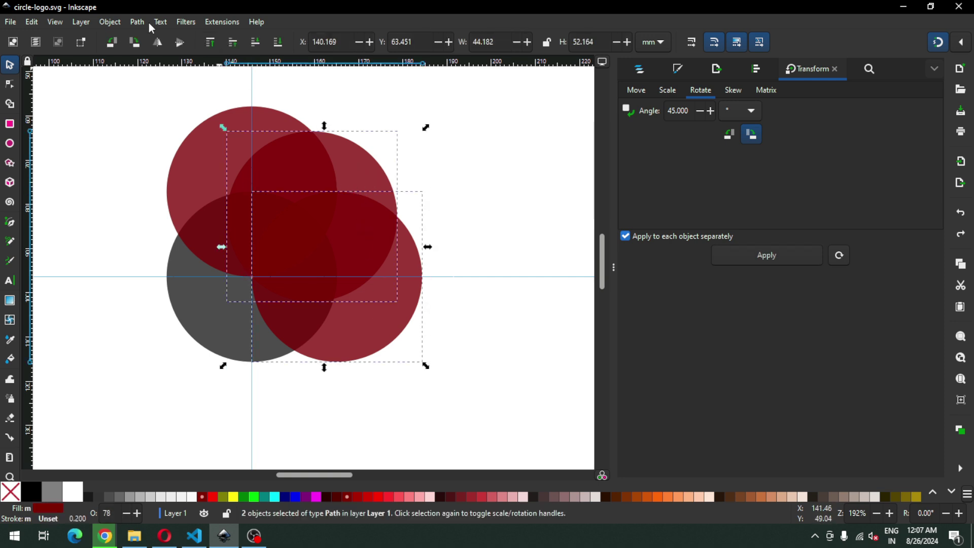
click(138, 21)
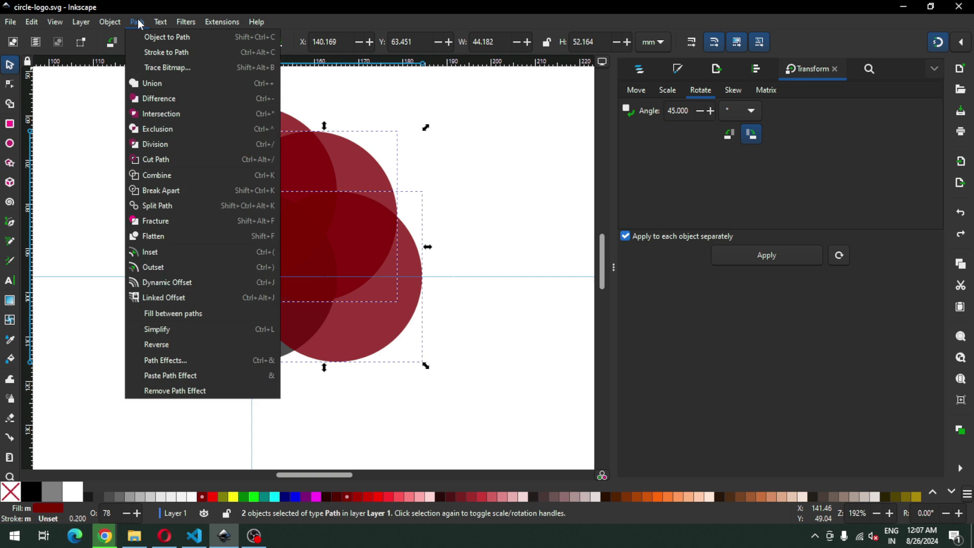
click(157, 98)
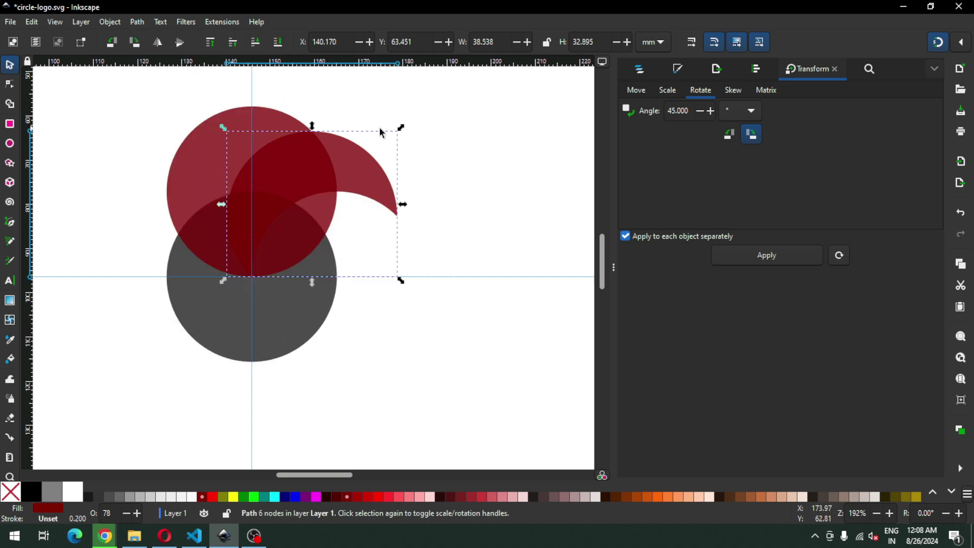
click(438, 117)
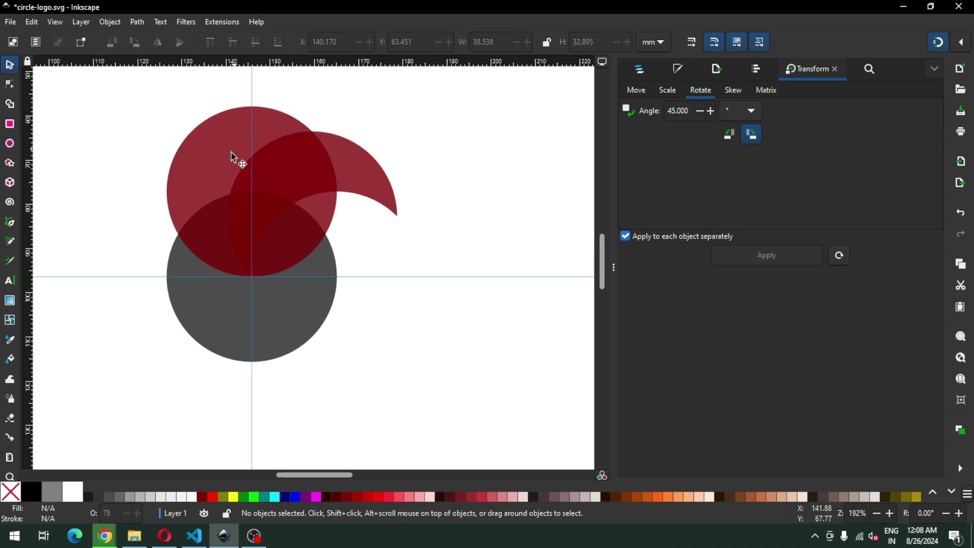
Step: Fill the crescent teal, save circle-logo.svg, and zoom in on the logo shapes
click(355, 166)
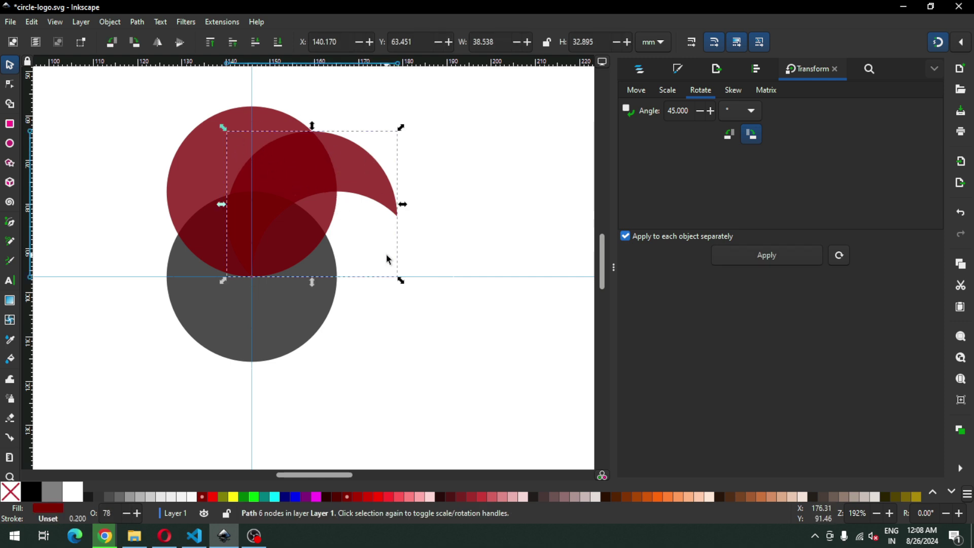
click(268, 496)
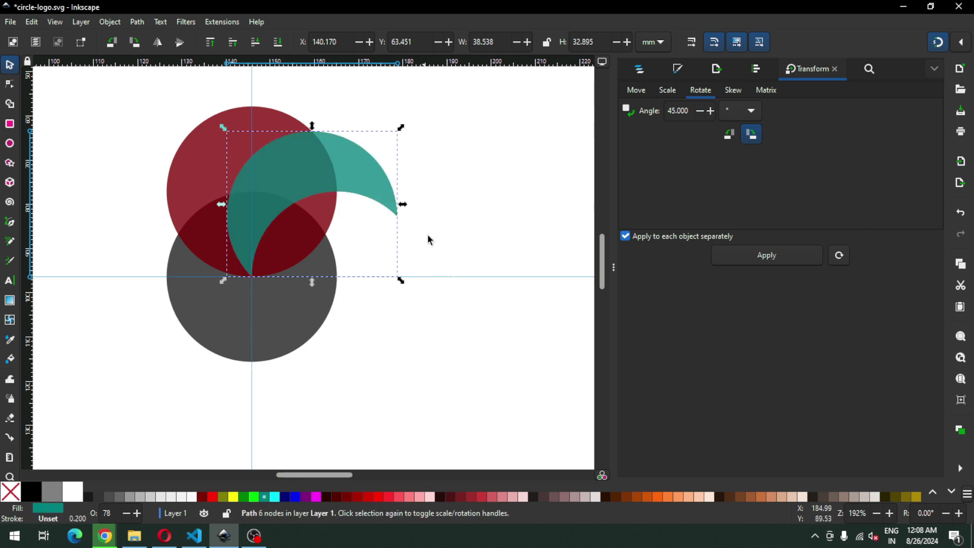
click(434, 216)
key(ctrl+s)
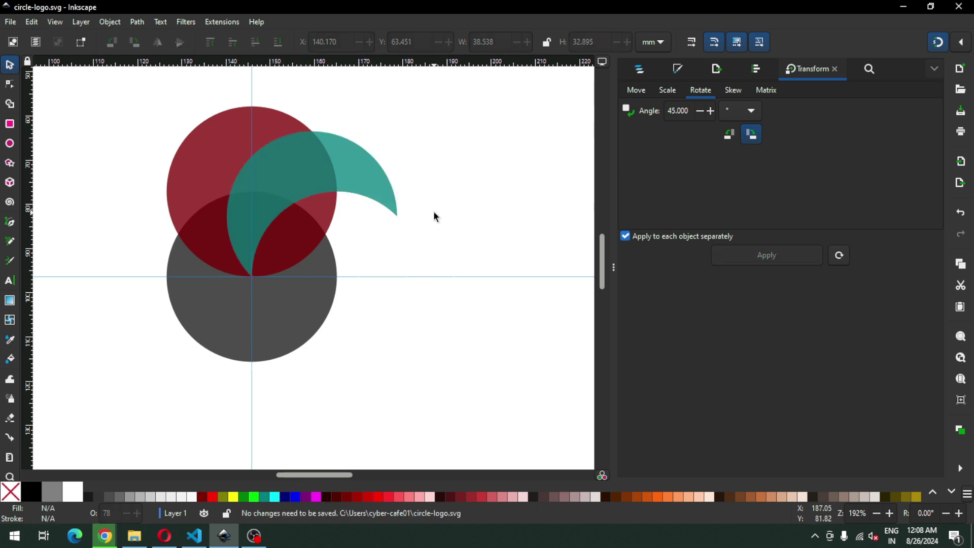
key(z)
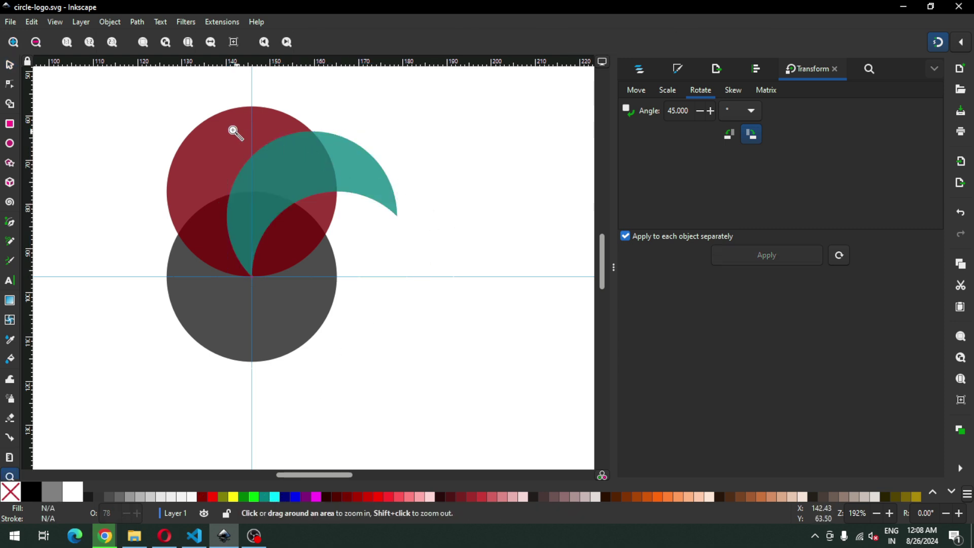
drag(129, 88, 486, 340)
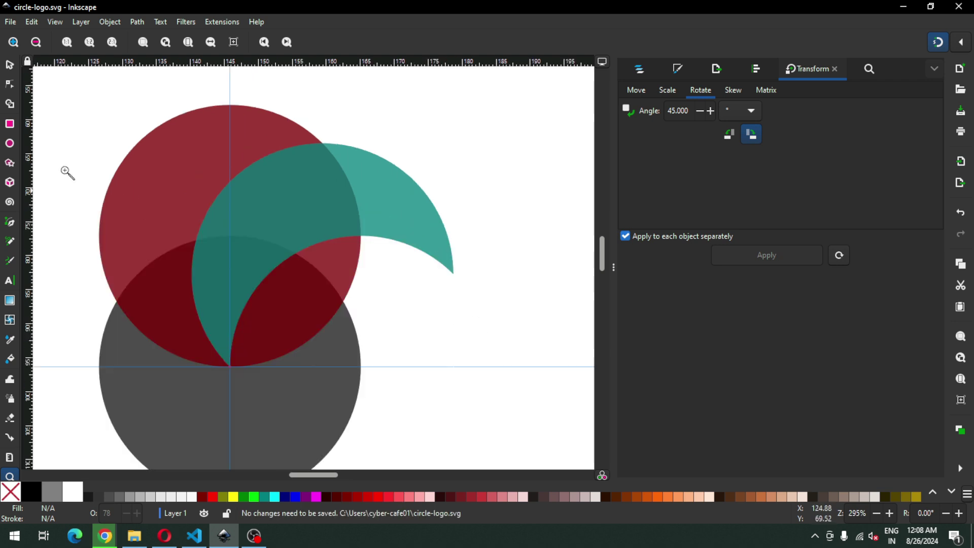
Step: Draw a tall 3.6 by 13.2 mm ellipse, convert it to a path, and stack a duplicate below it
click(10, 143)
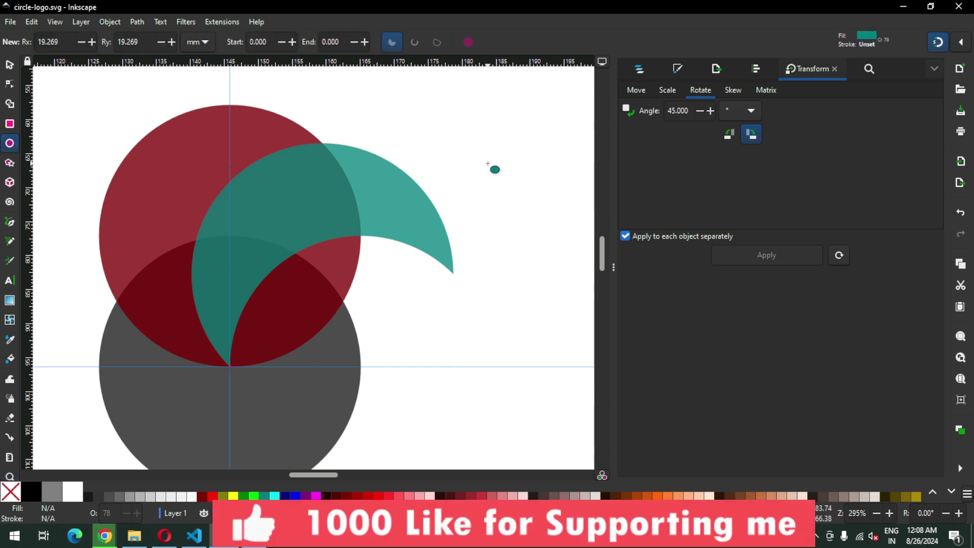
drag(468, 118, 492, 207)
click(10, 65)
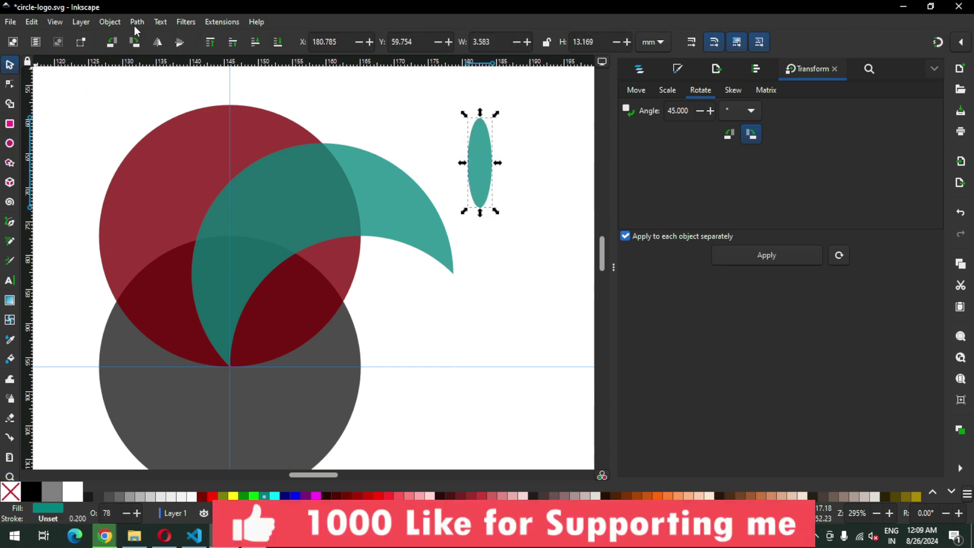
click(138, 22)
click(146, 34)
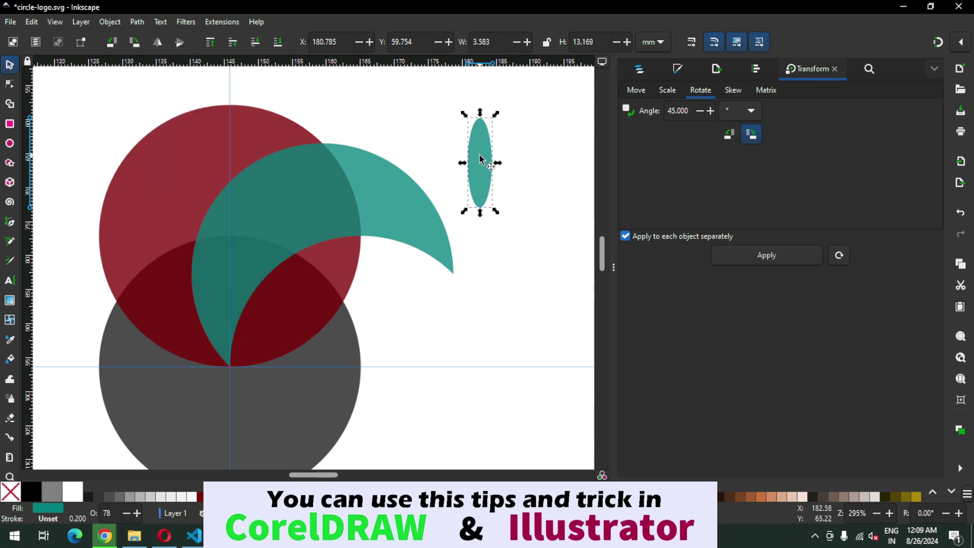
right_click(480, 157)
click(511, 212)
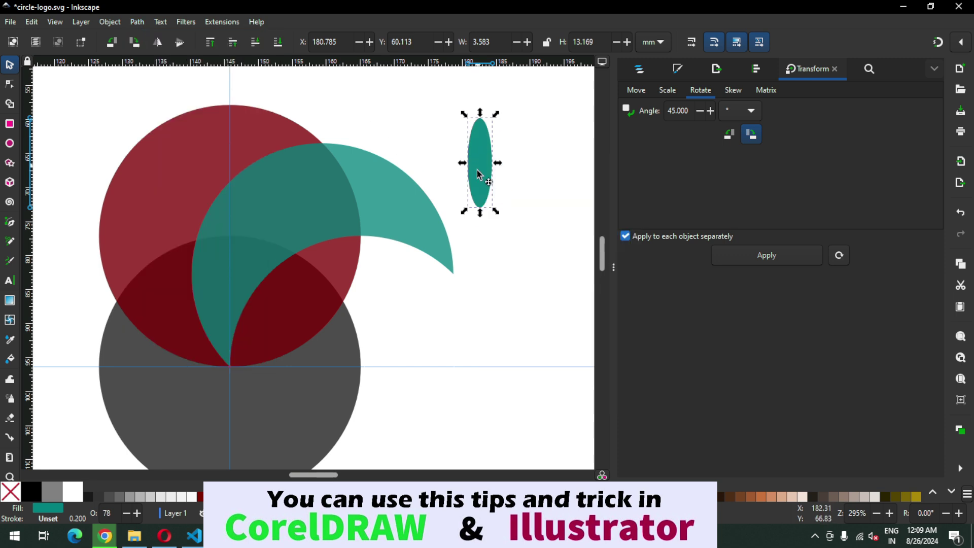
drag(479, 158, 476, 246)
shift+click(485, 167)
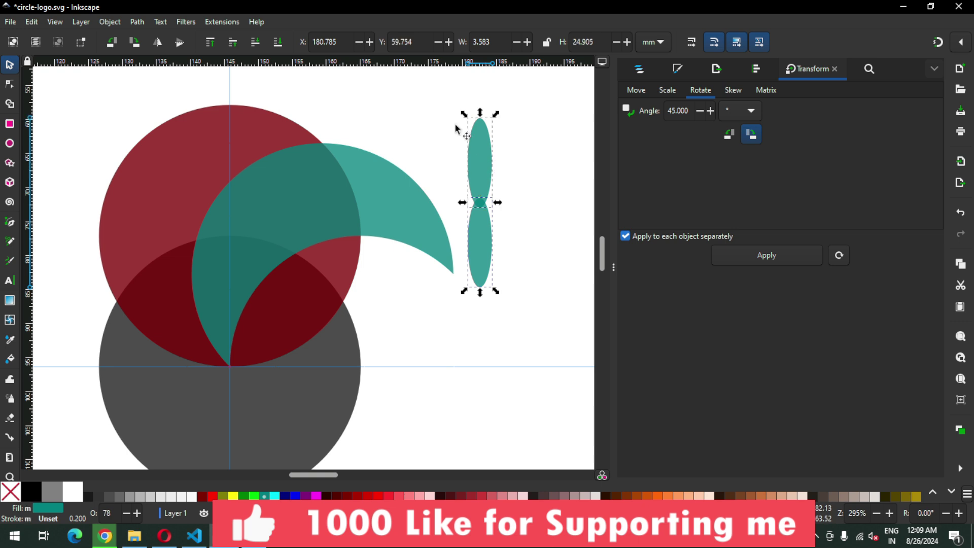
Step: Union the two ellipses and make the waist nodes symmetric, giving a 3.6 by 24.9 mm pinched shape
click(137, 22)
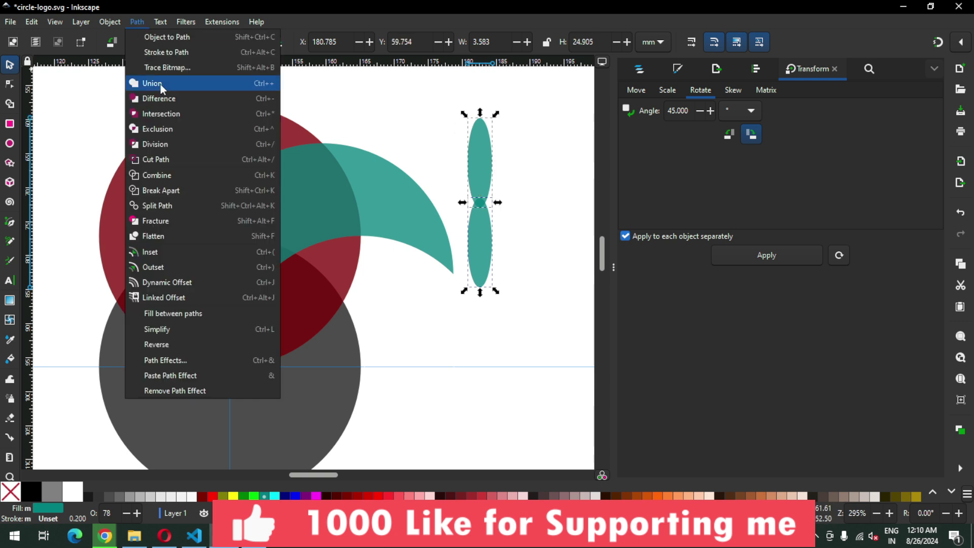
click(148, 85)
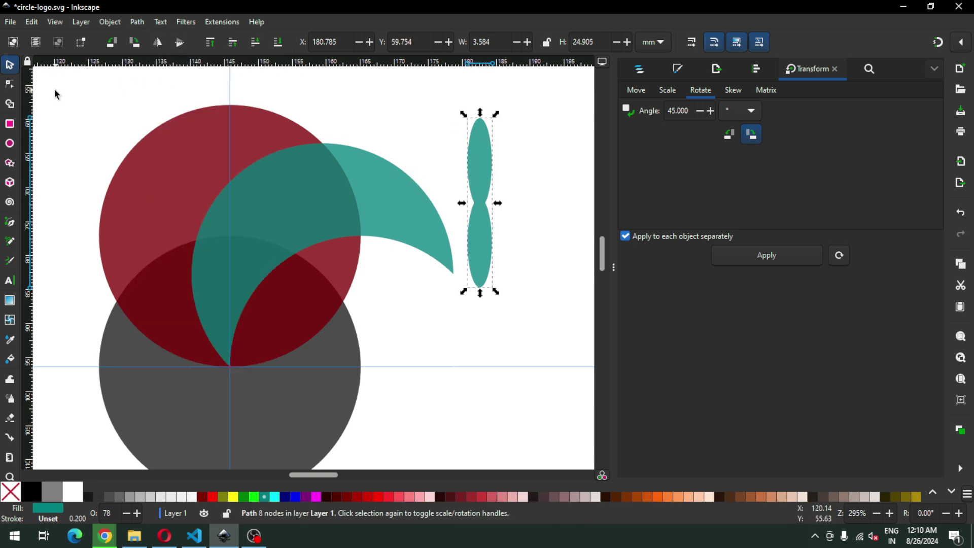
click(15, 87)
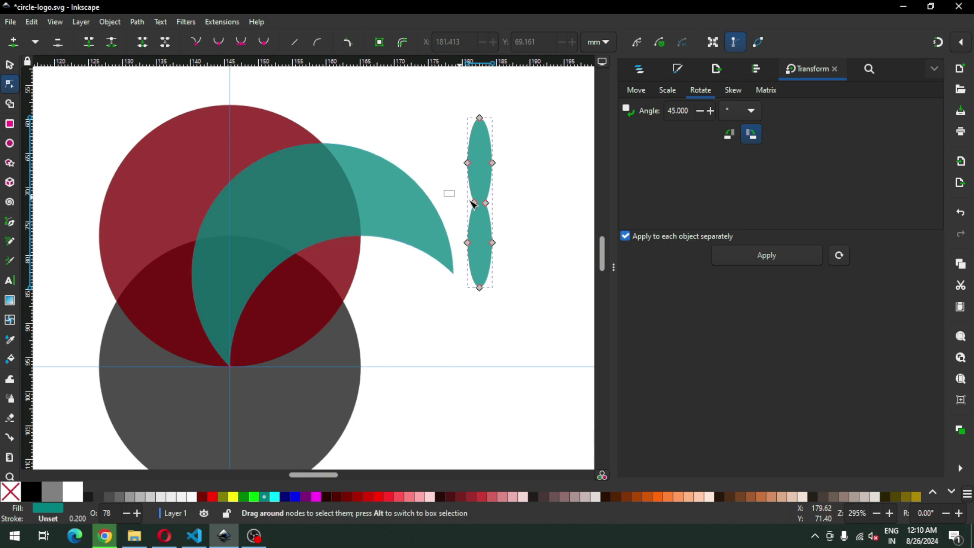
drag(446, 191, 510, 214)
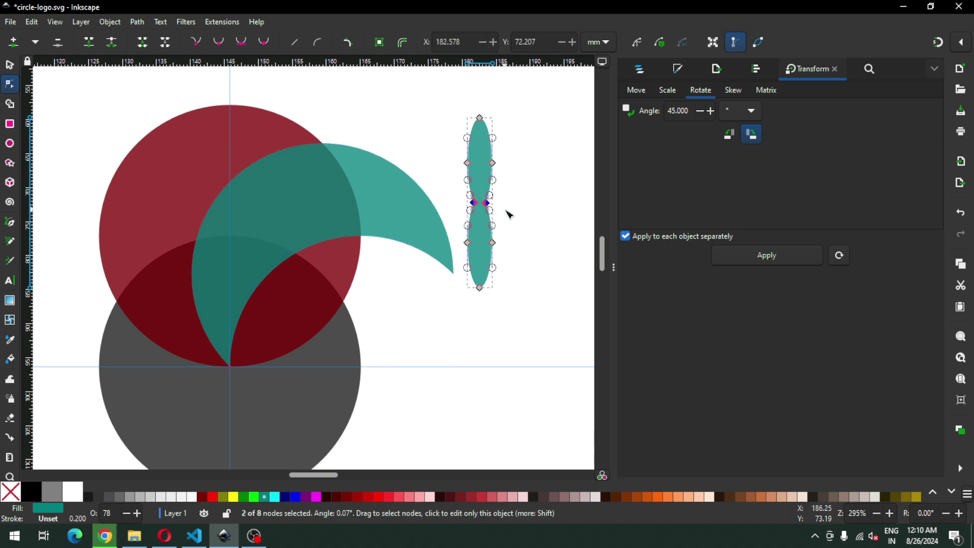
click(241, 45)
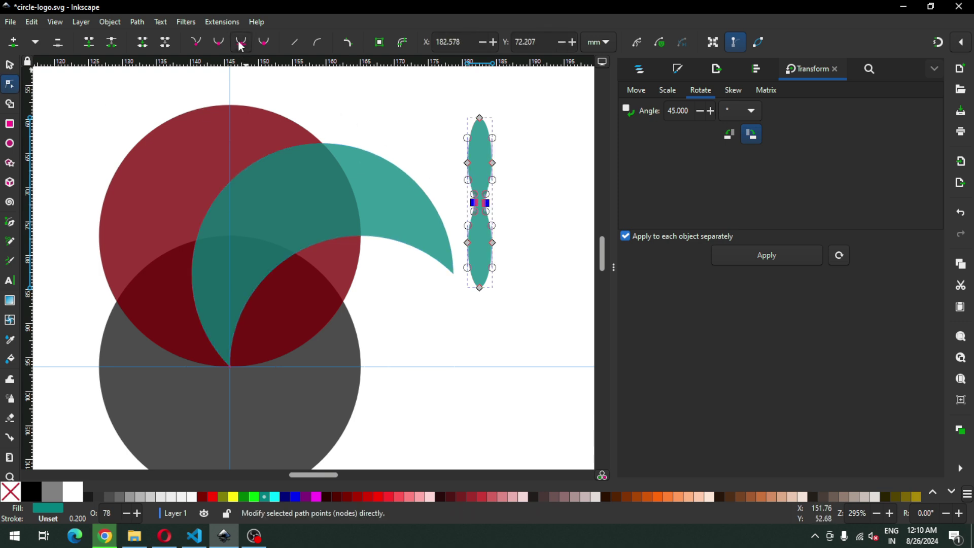
click(530, 199)
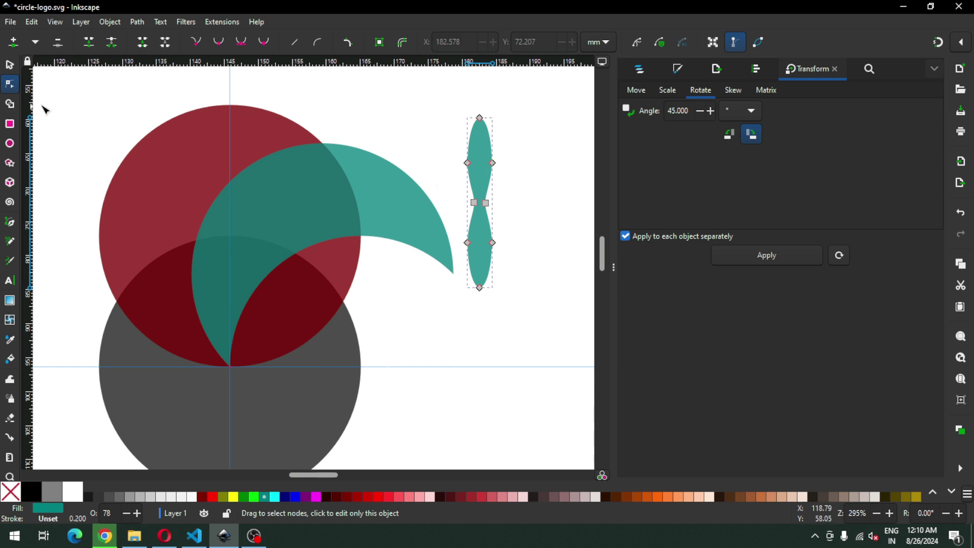
click(9, 64)
click(398, 142)
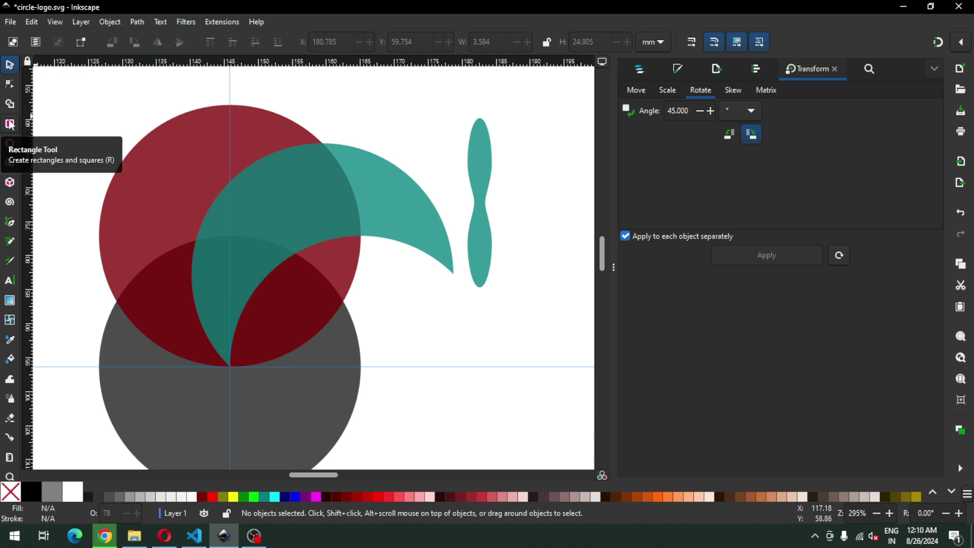
Step: Stretch the pinched teal shape slightly taller and place a duplicate to its right
click(477, 251)
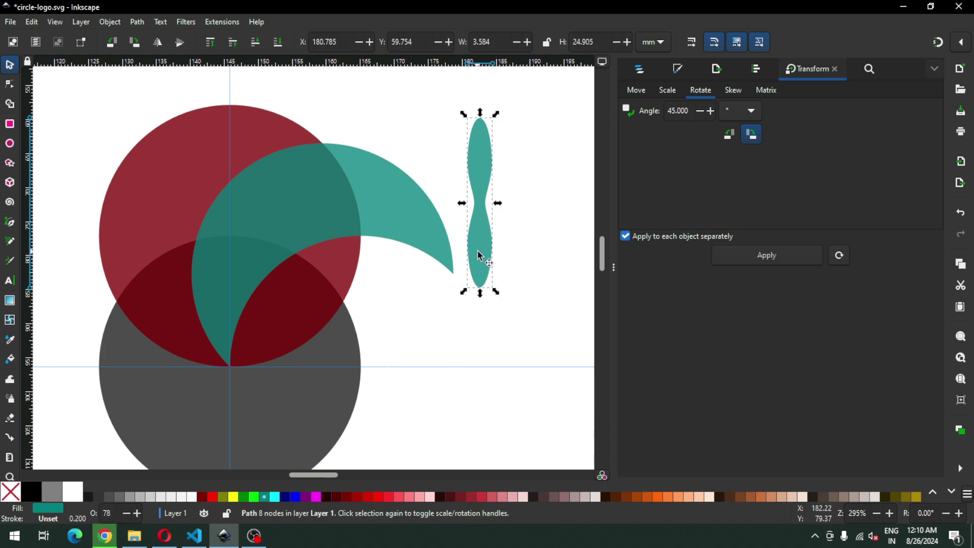
drag(482, 297, 479, 303)
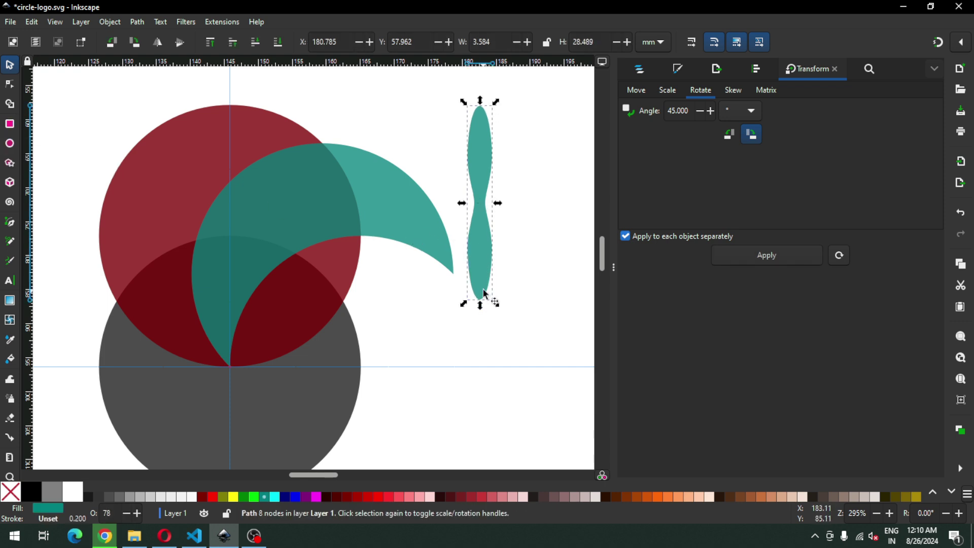
key(minus)
key(minus)
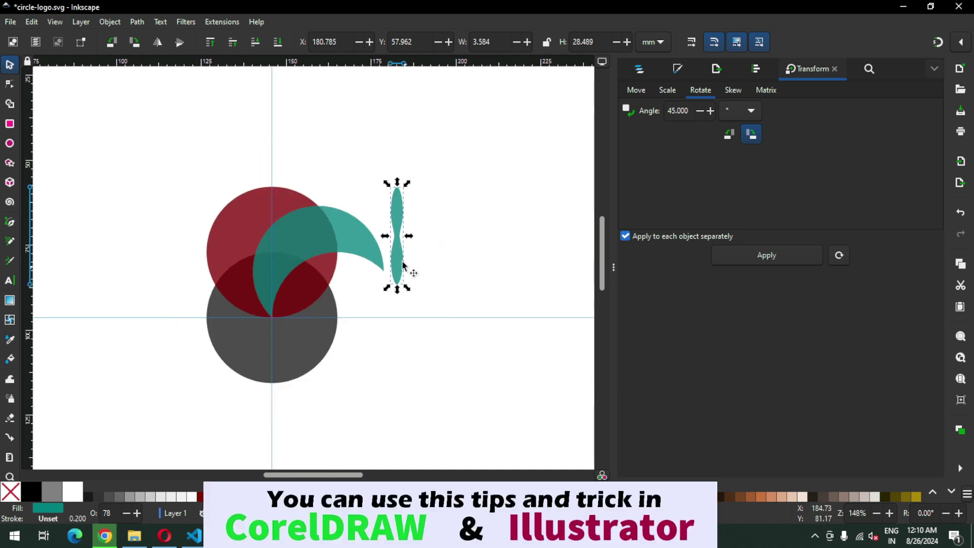
right_click(397, 251)
click(434, 304)
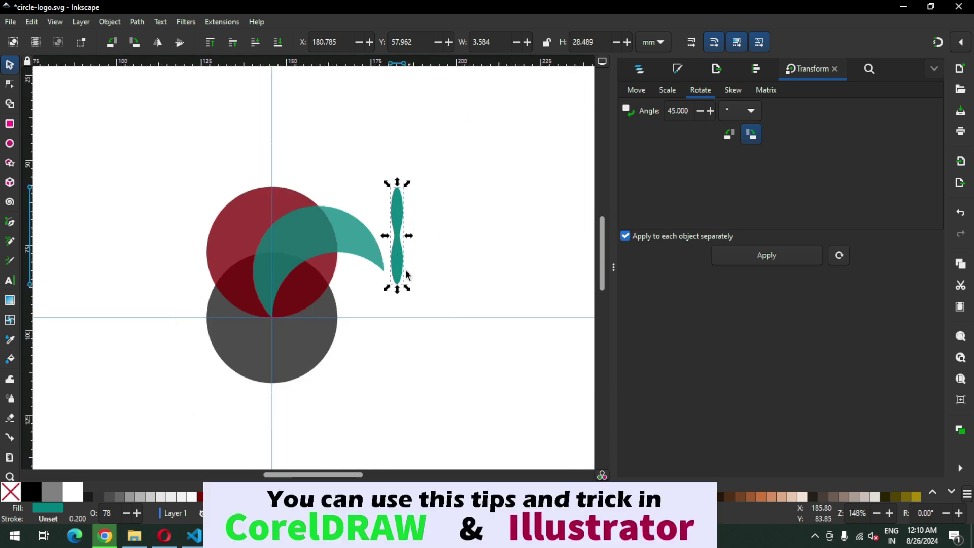
drag(397, 263, 501, 265)
key(z)
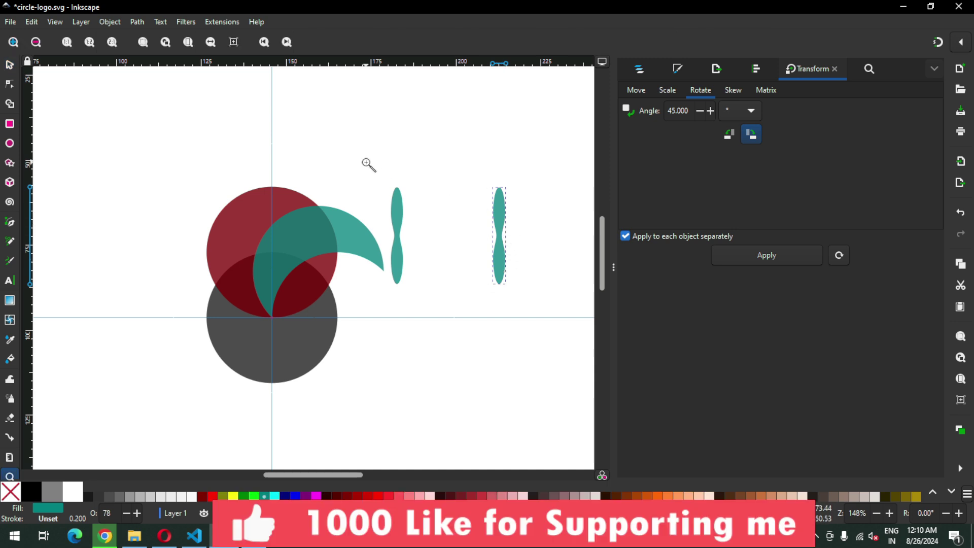
drag(367, 162, 514, 298)
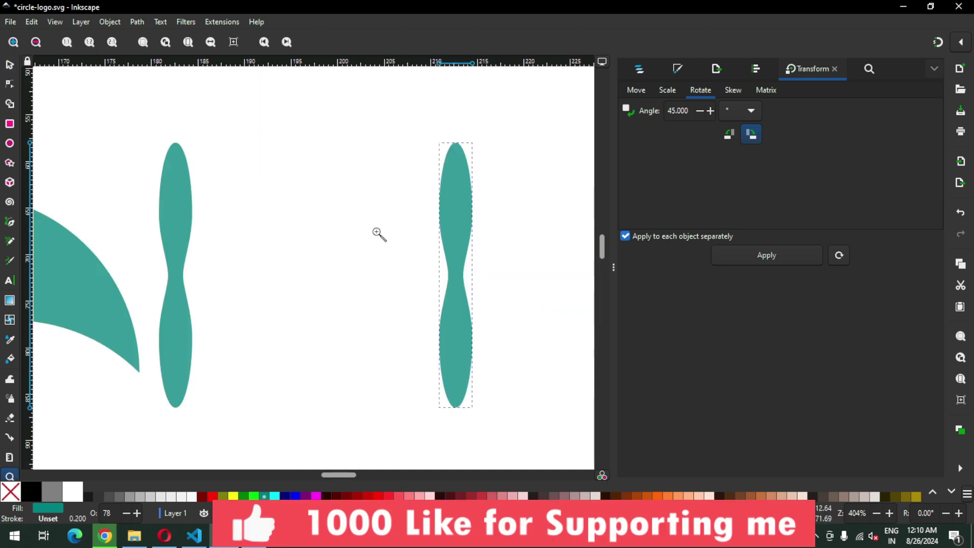
Step: Straighten the copy's waist nodes and narrow it into a thin 0.84 by 28.5 mm sliver
click(9, 83)
mouse_move(456, 281)
mouse_down()
mouse_move(440, 275)
mouse_move(474, 277)
mouse_up()
click(463, 275)
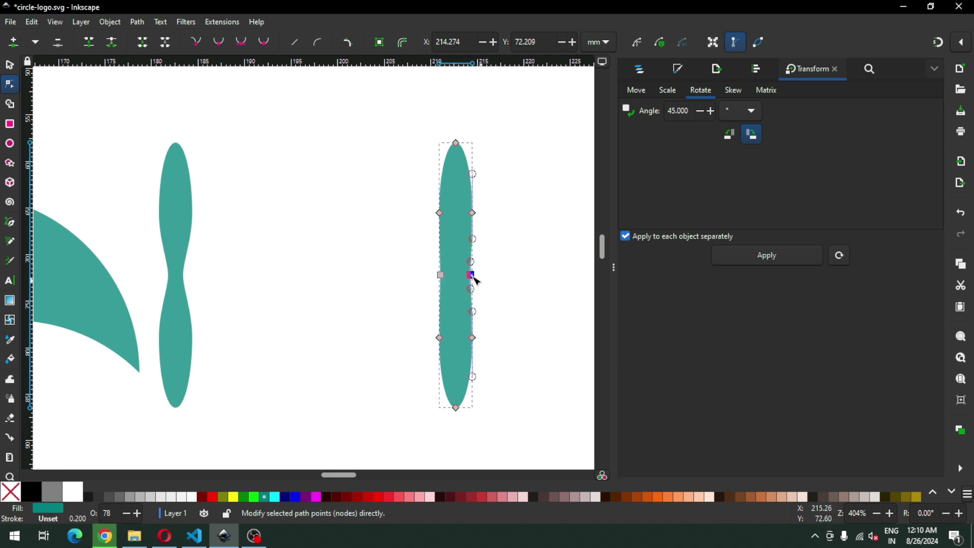
click(10, 65)
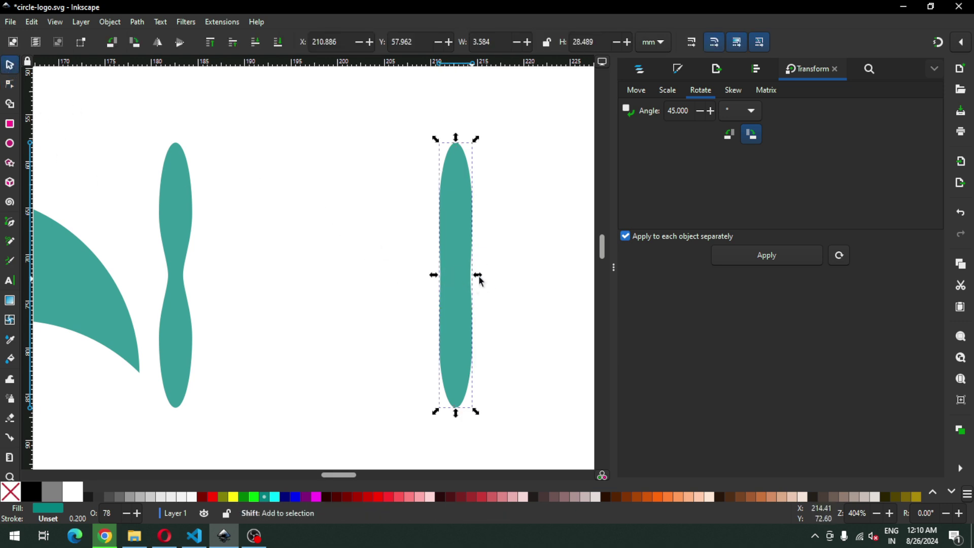
drag(478, 276, 463, 276)
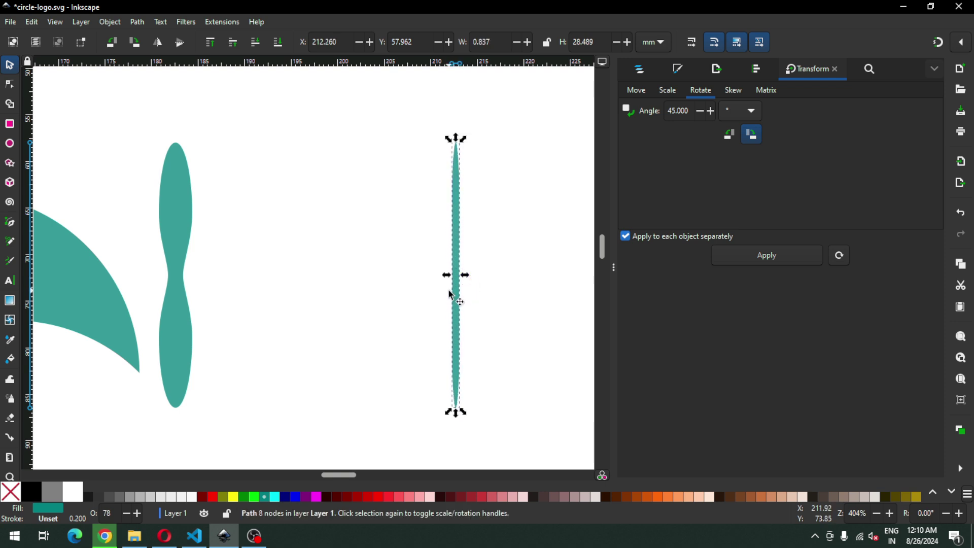
Step: Interpolate six in-between shapes from the wide pinched shape to the thin sliver
shift+click(184, 210)
click(231, 21)
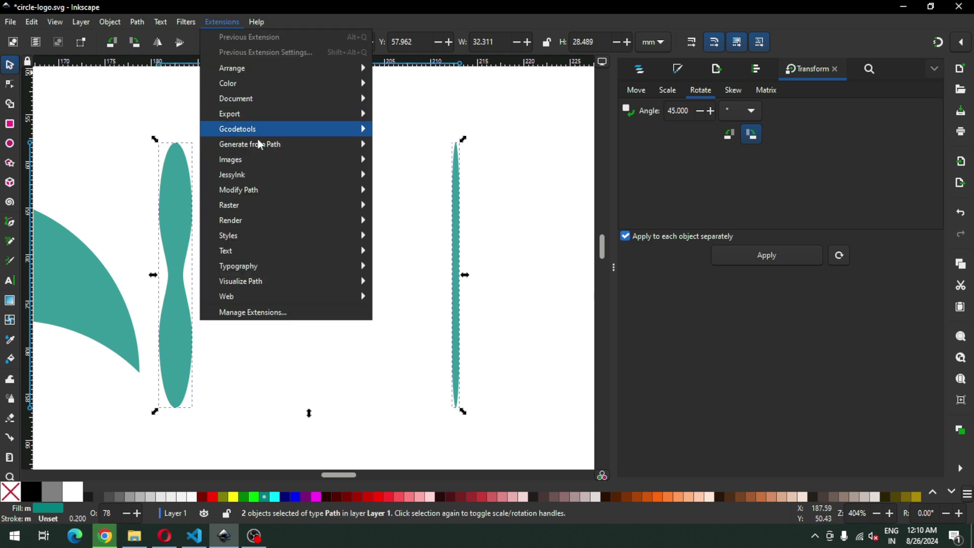
mouse_move(260, 145)
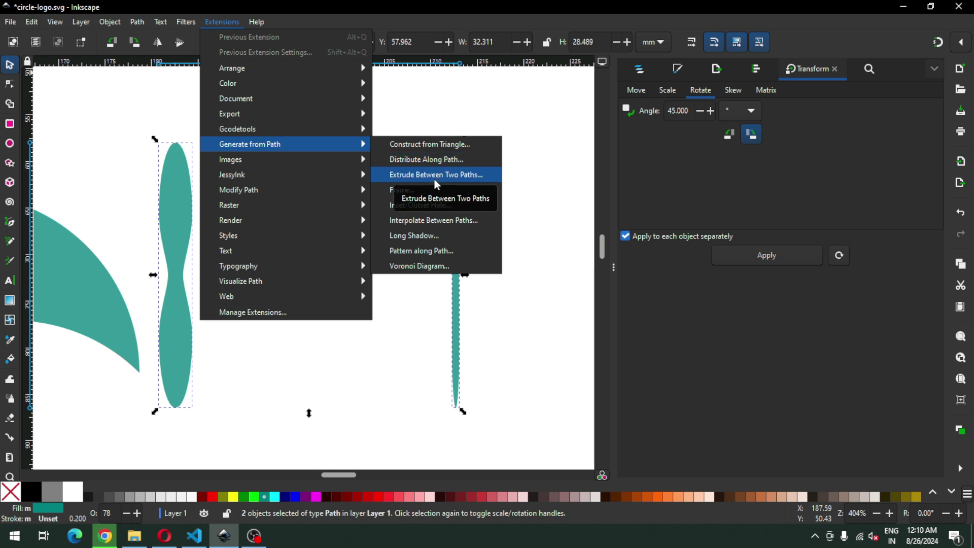
click(476, 220)
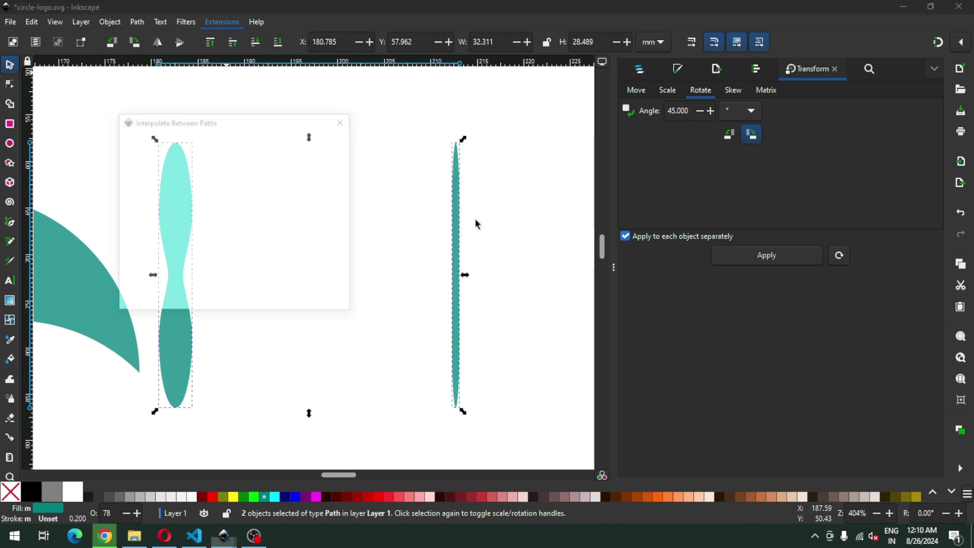
drag(287, 128, 446, 64)
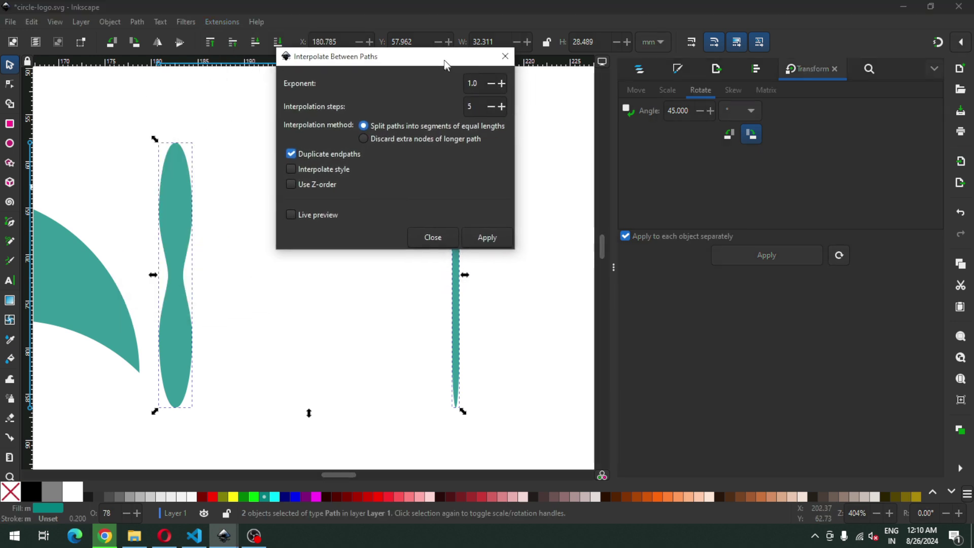
click(315, 216)
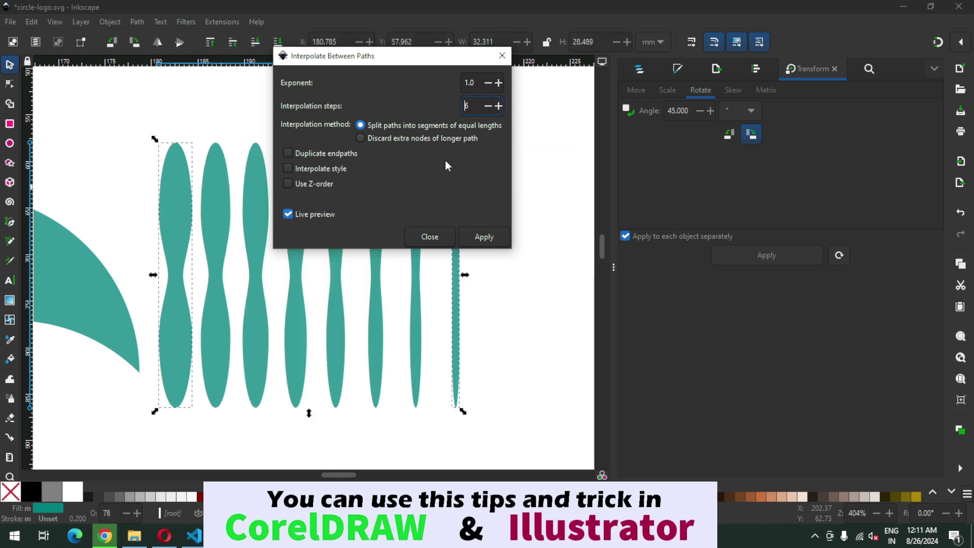
click(483, 238)
click(428, 236)
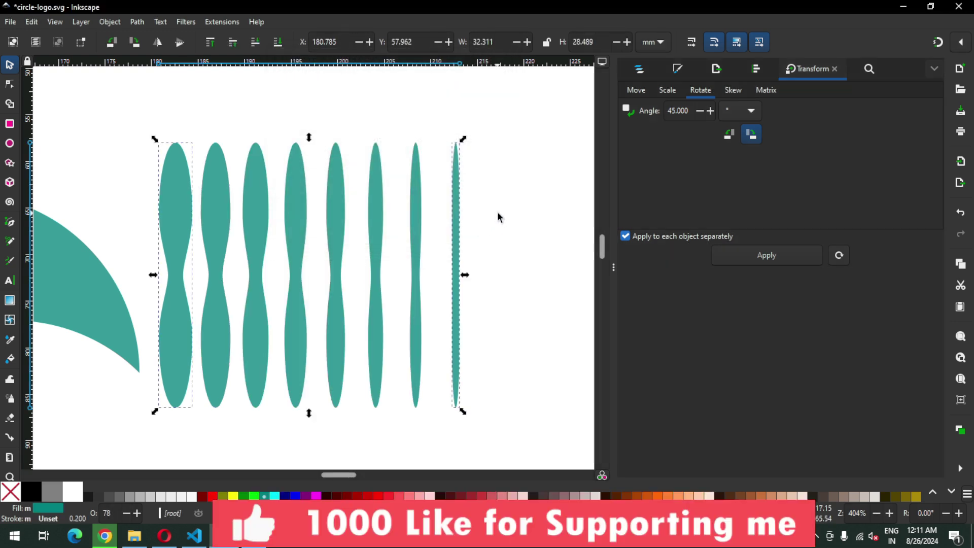
click(497, 216)
key(minus)
key(minus)
key(minus)
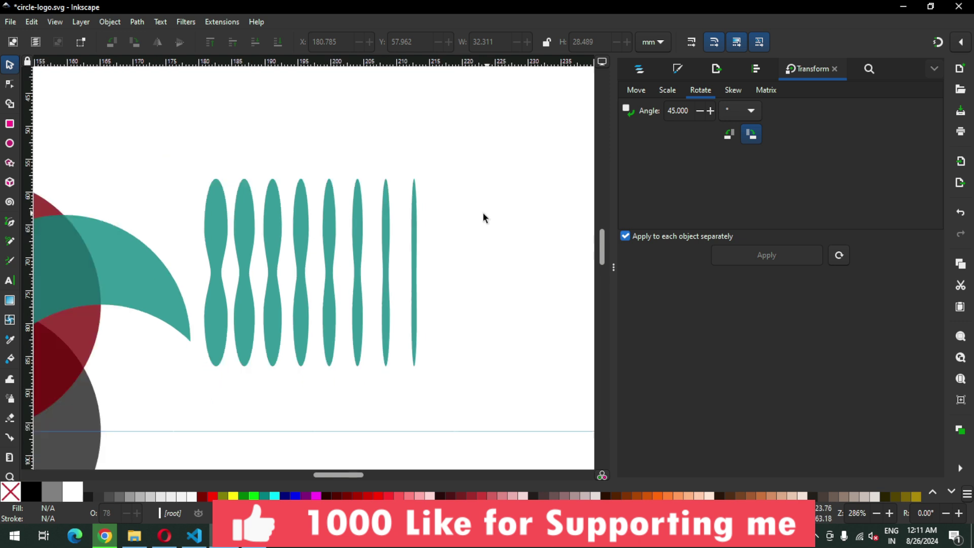
Step: Ungroup the eight stripes, union them into one path, and move it onto the circles
drag(449, 177, 256, 338)
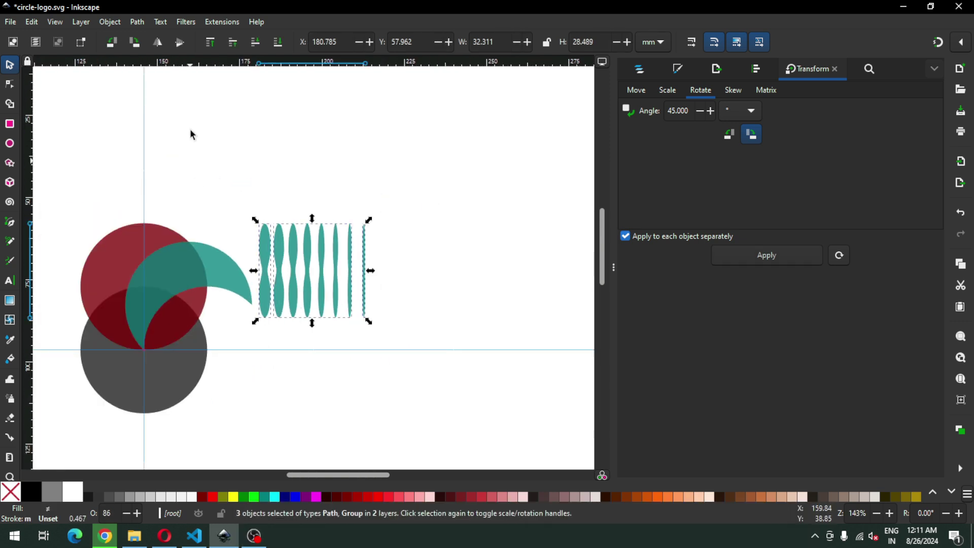
click(104, 22)
click(125, 144)
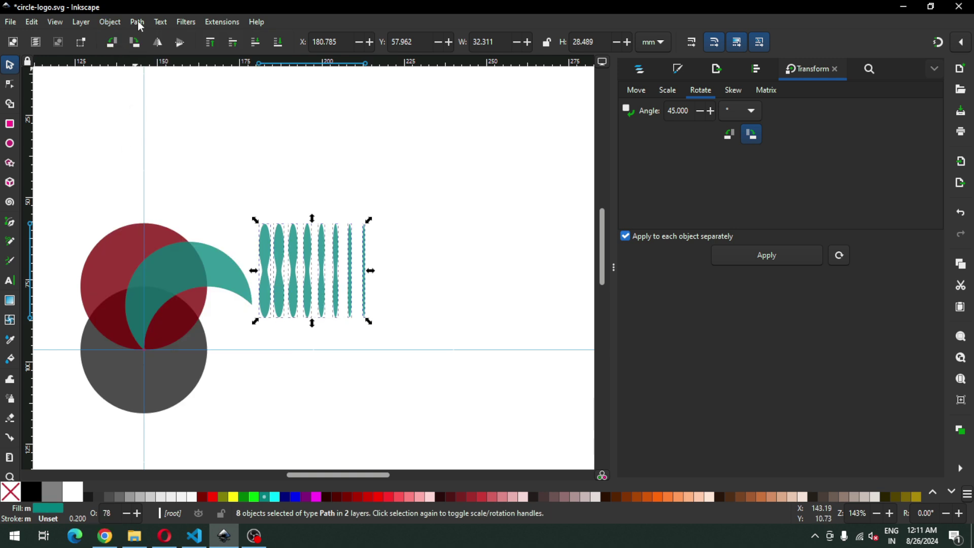
click(138, 20)
click(147, 83)
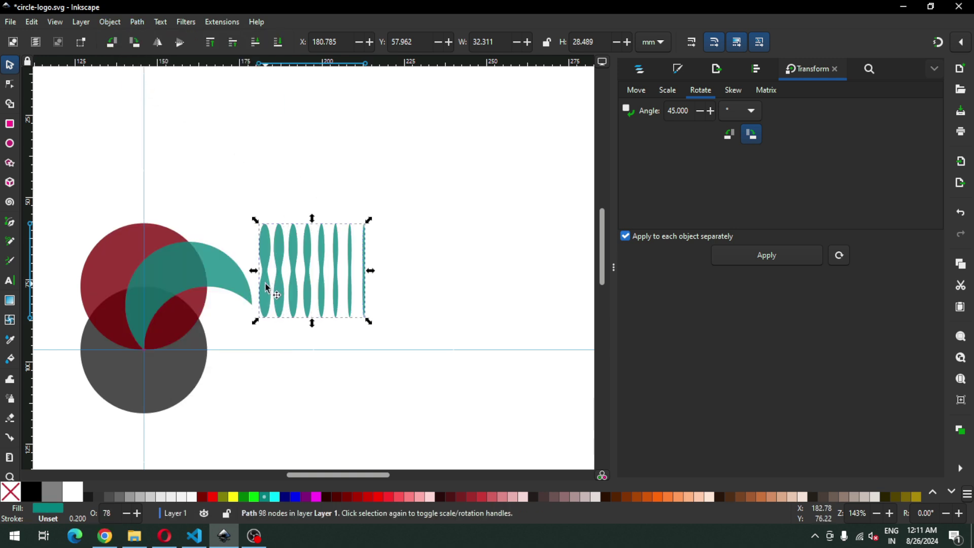
drag(266, 283, 143, 310)
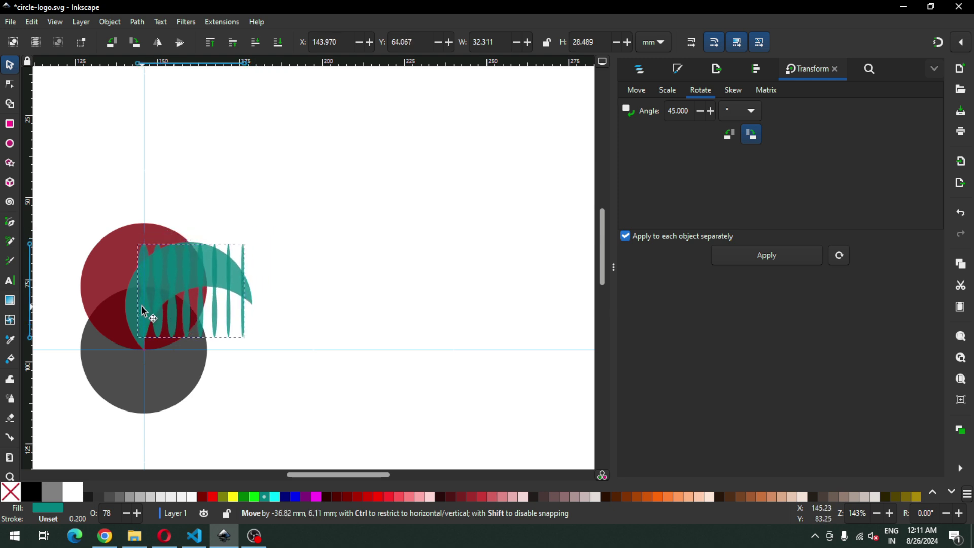
Step: Resize the merged stripe path to about 34.4 by 22.6 mm over the arc's upper part
key(z)
drag(84, 219, 275, 367)
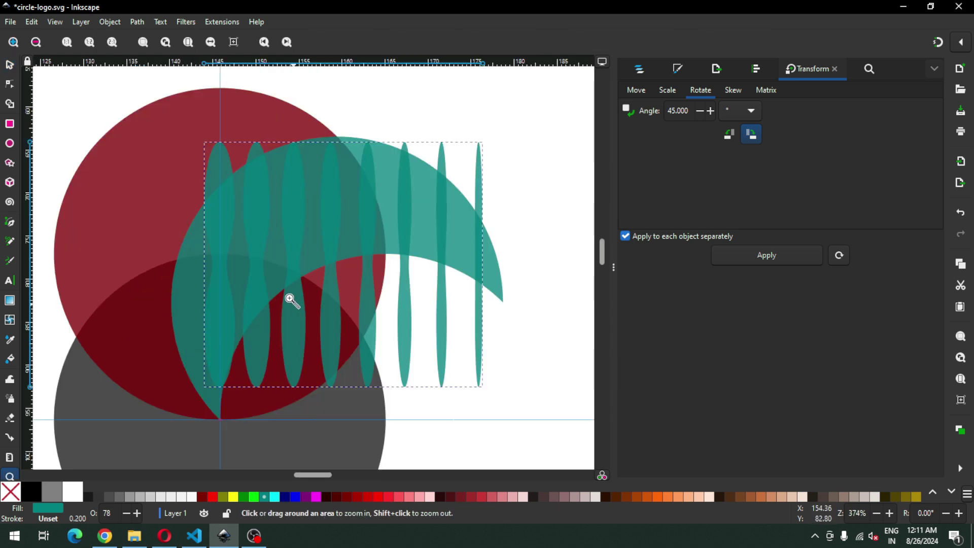
click(9, 65)
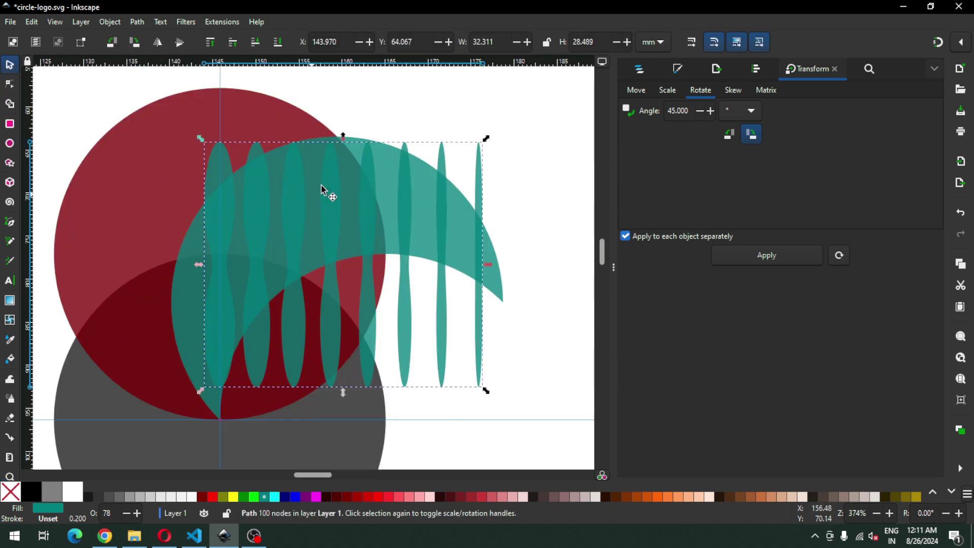
drag(340, 140, 343, 123)
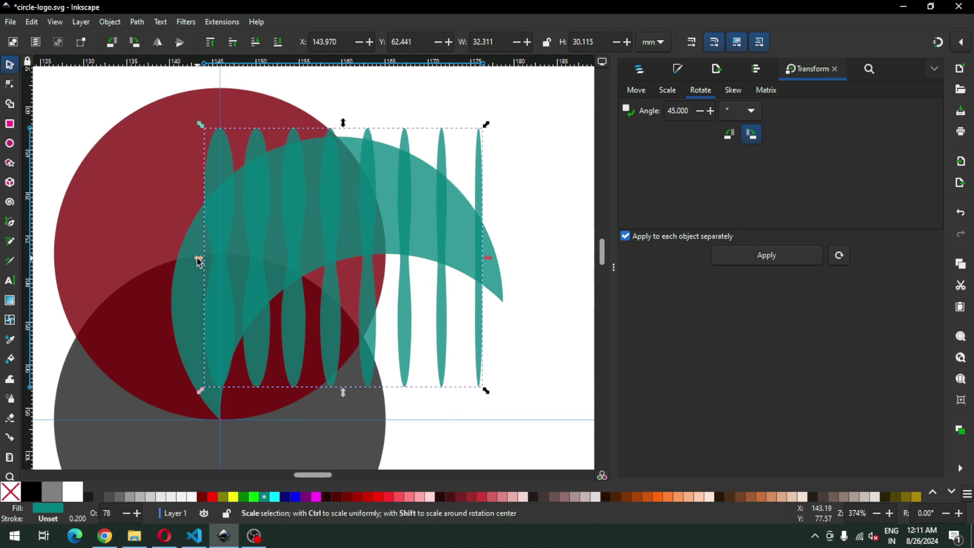
drag(199, 261, 171, 261)
drag(328, 393, 331, 429)
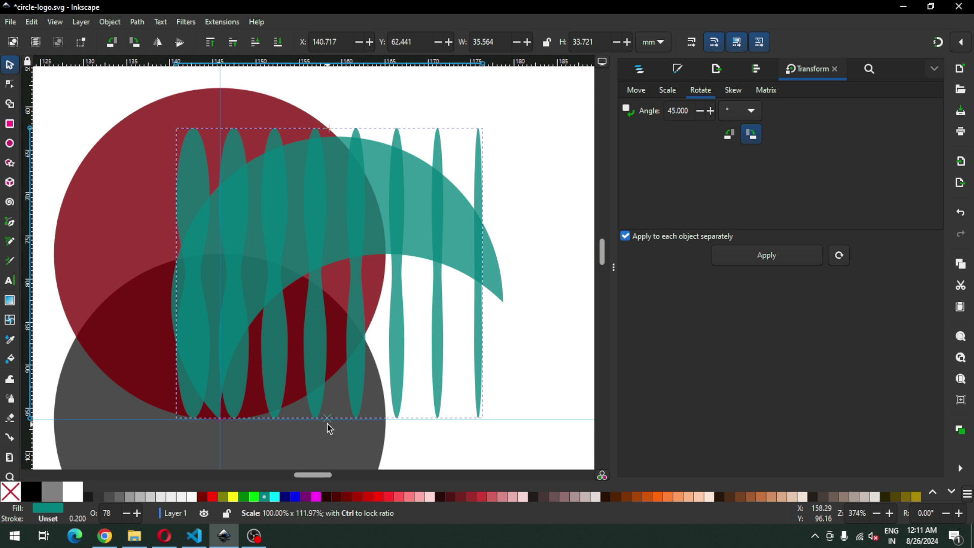
drag(330, 429, 338, 344)
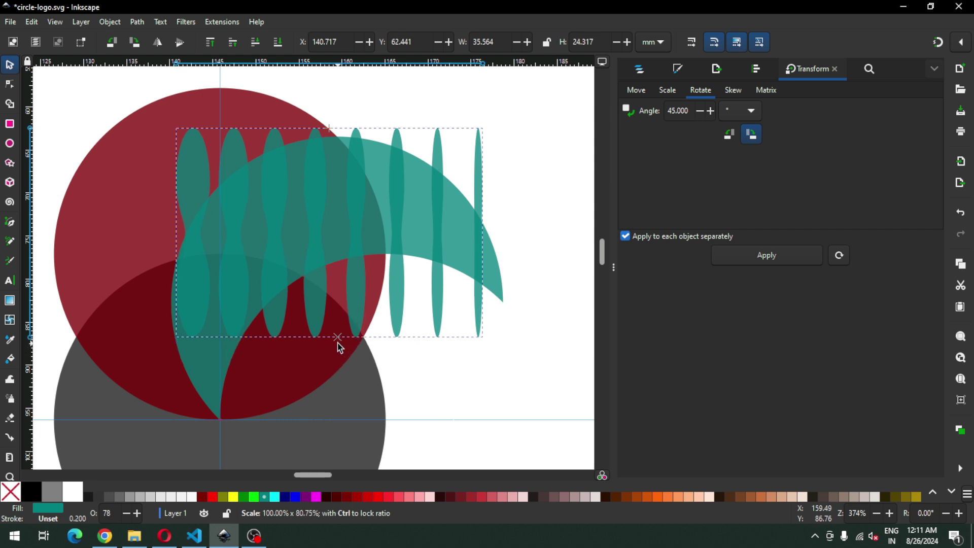
drag(339, 347, 343, 332)
drag(323, 167, 322, 160)
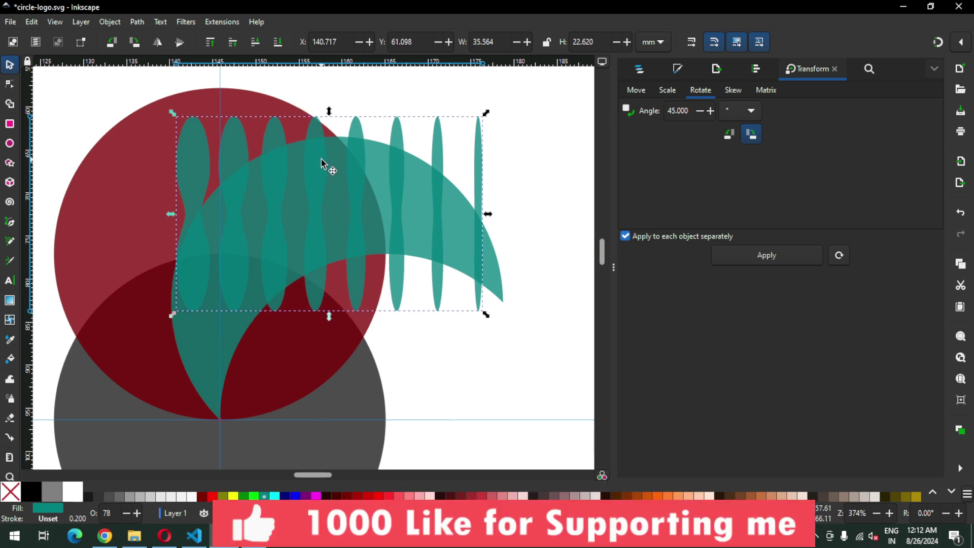
drag(172, 214, 181, 217)
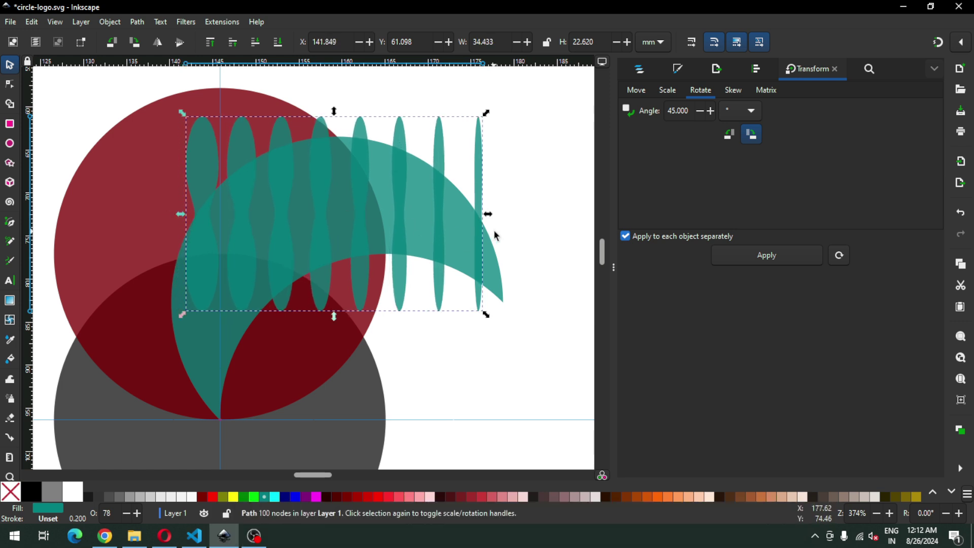
Step: Widen the stripes slightly, then intersect them with the teal arc to leave clipped strips
drag(491, 215, 500, 220)
click(531, 233)
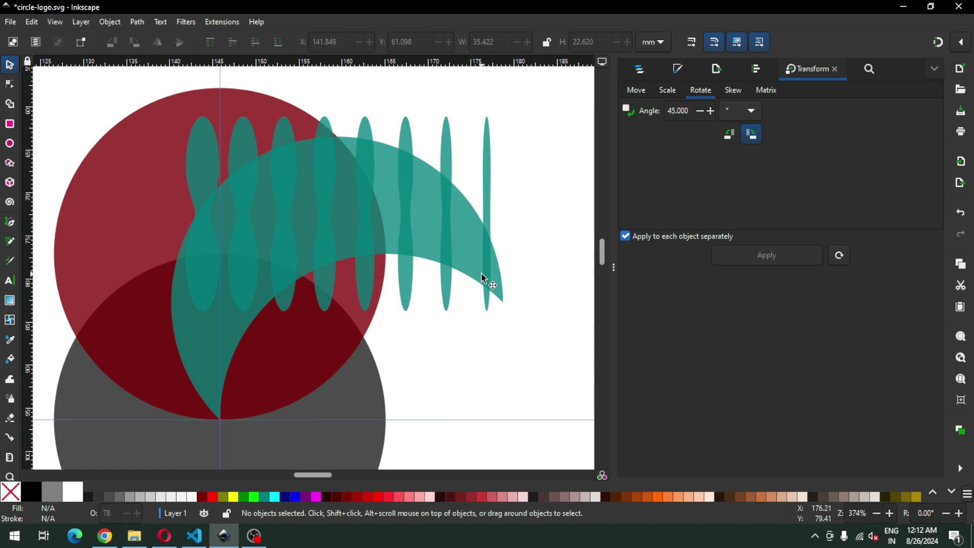
click(503, 295)
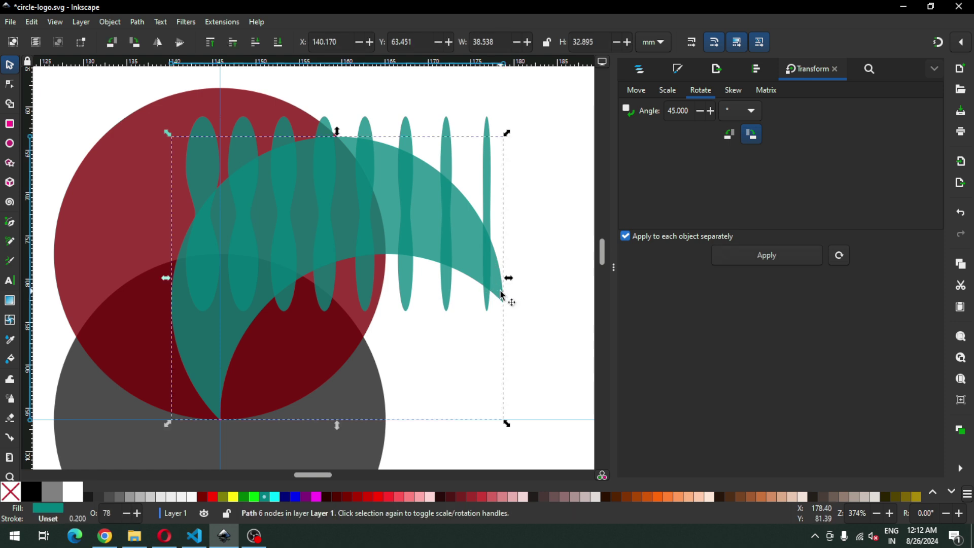
shift+click(490, 165)
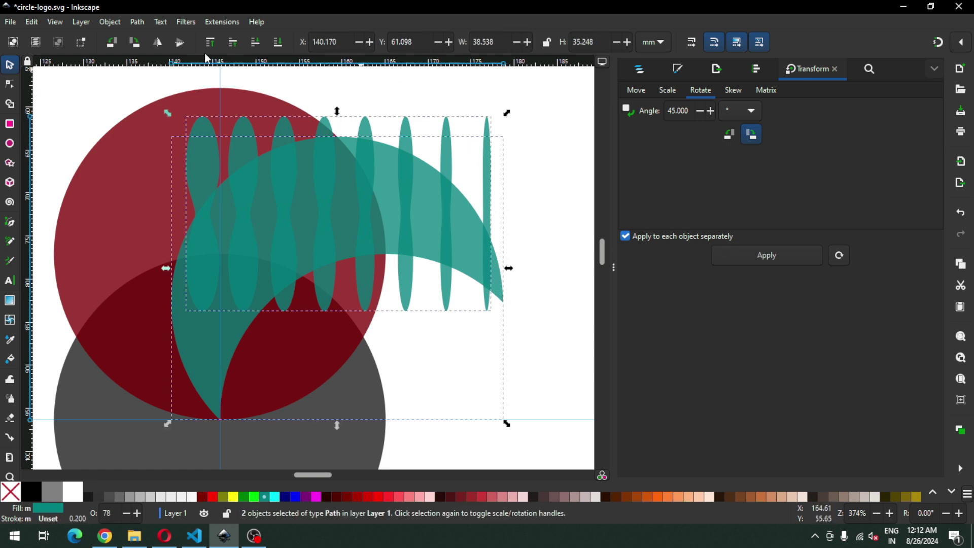
click(138, 23)
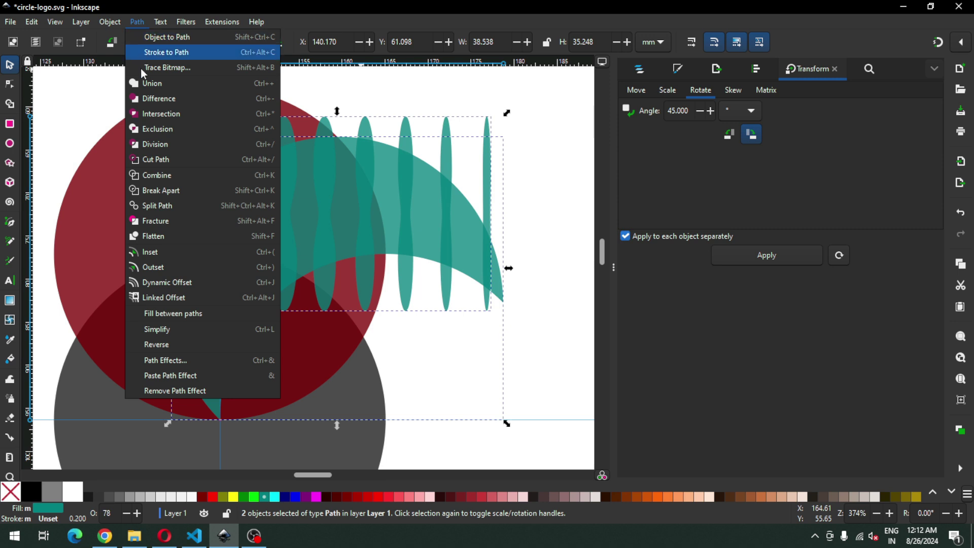
click(162, 115)
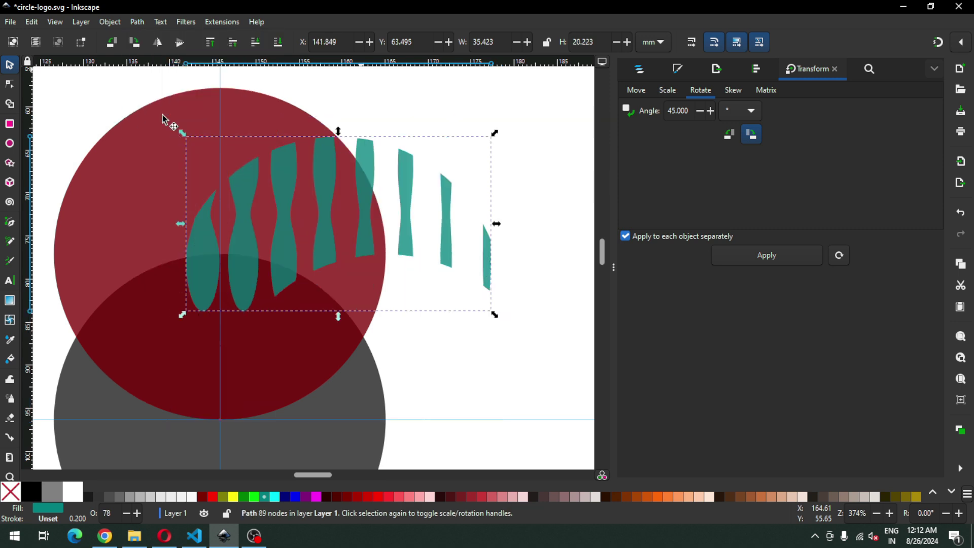
Step: Save the document as circle-logo.svg
click(398, 110)
key(ctrl+s)
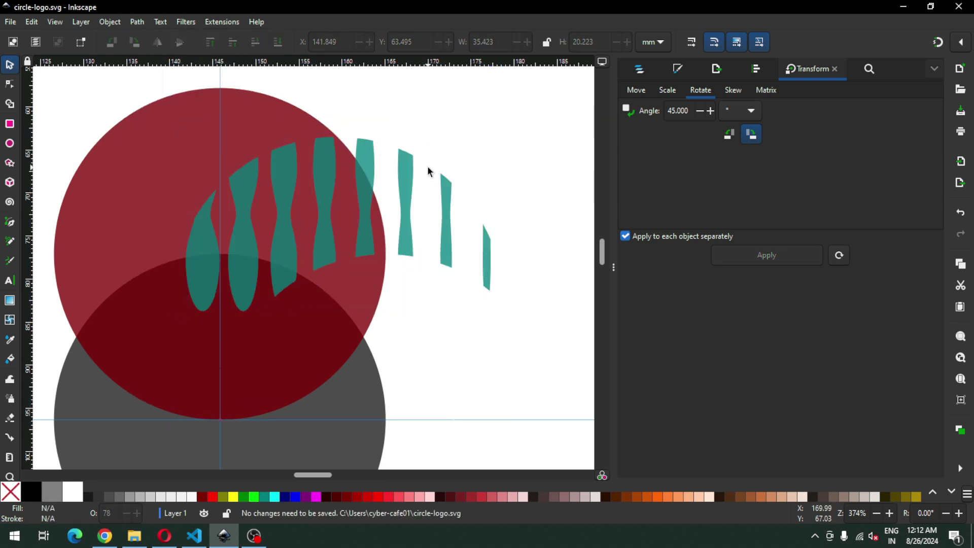
key(minus)
key(minus)
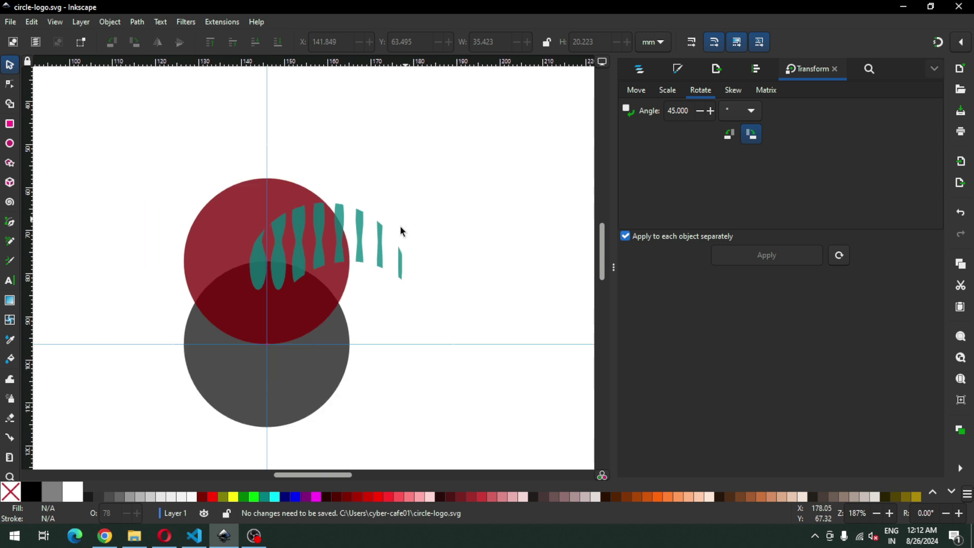
Step: Delete the red circle
click(243, 200)
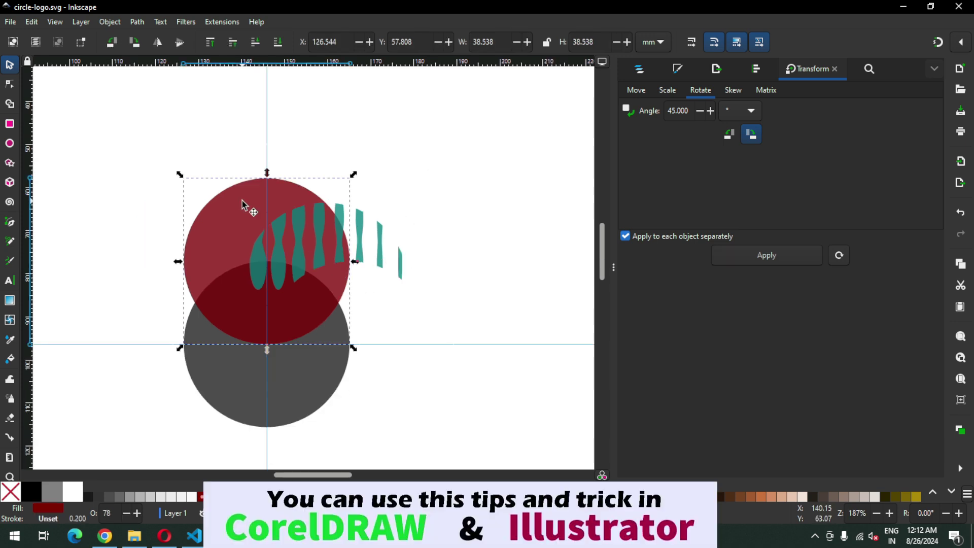
key(Delete)
key(Tab)
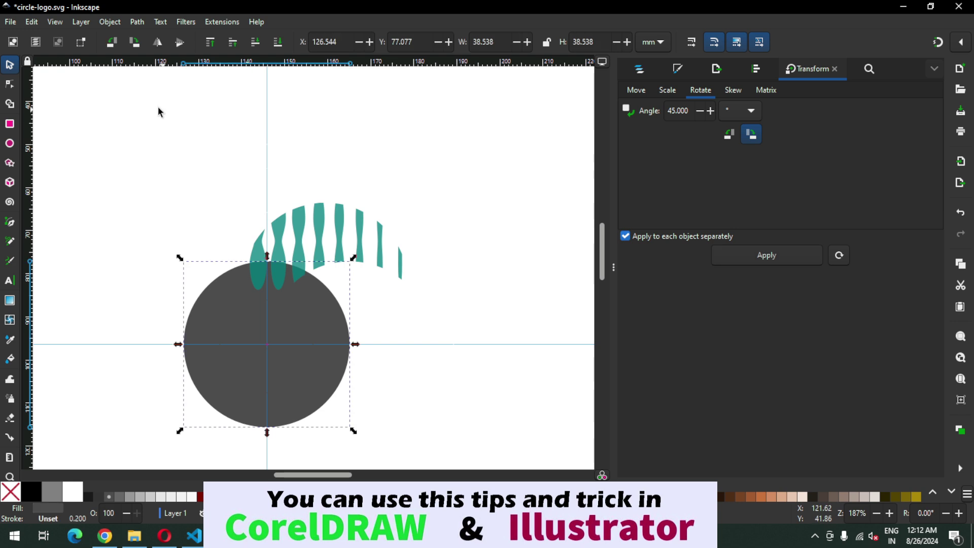
Step: Raise the grey circle to the top and subtract it from the teal striped arc
click(108, 22)
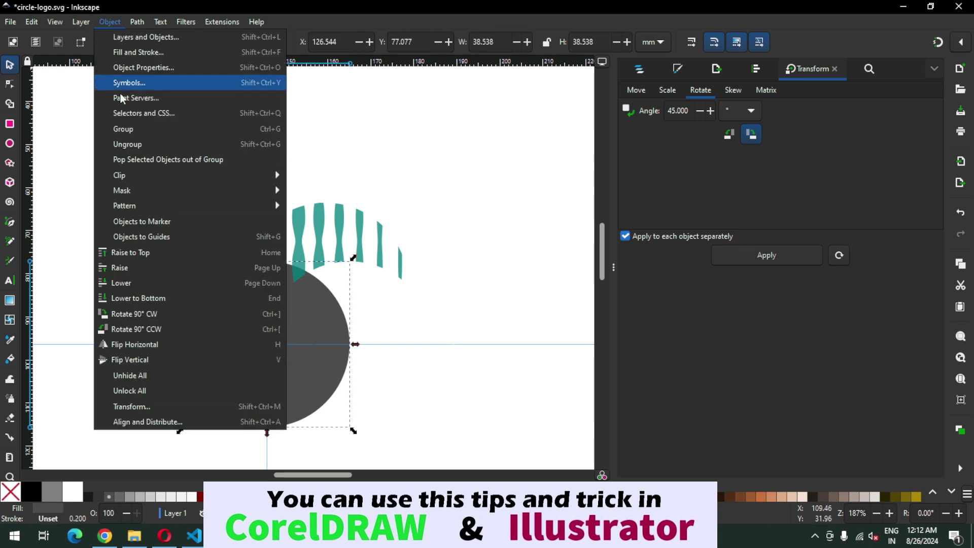
click(145, 252)
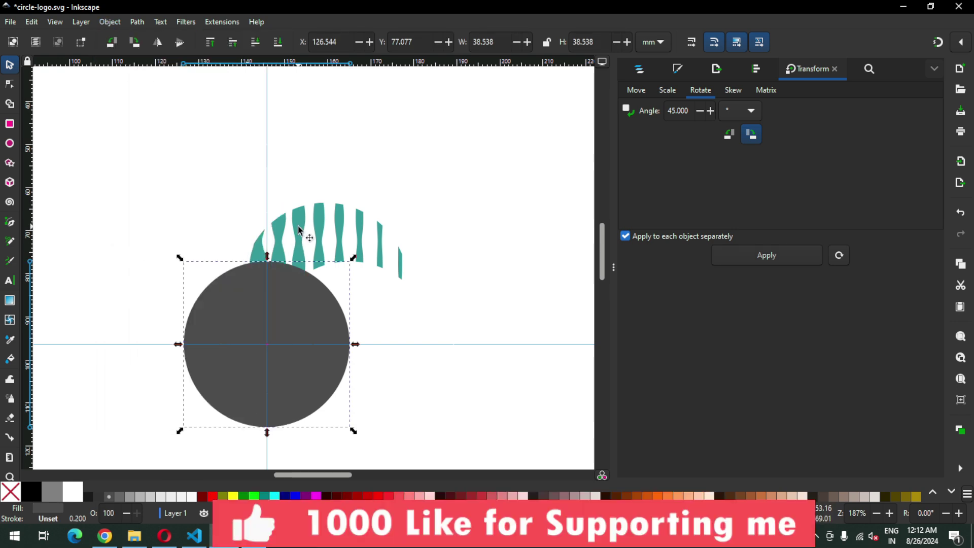
shift+click(298, 227)
click(137, 22)
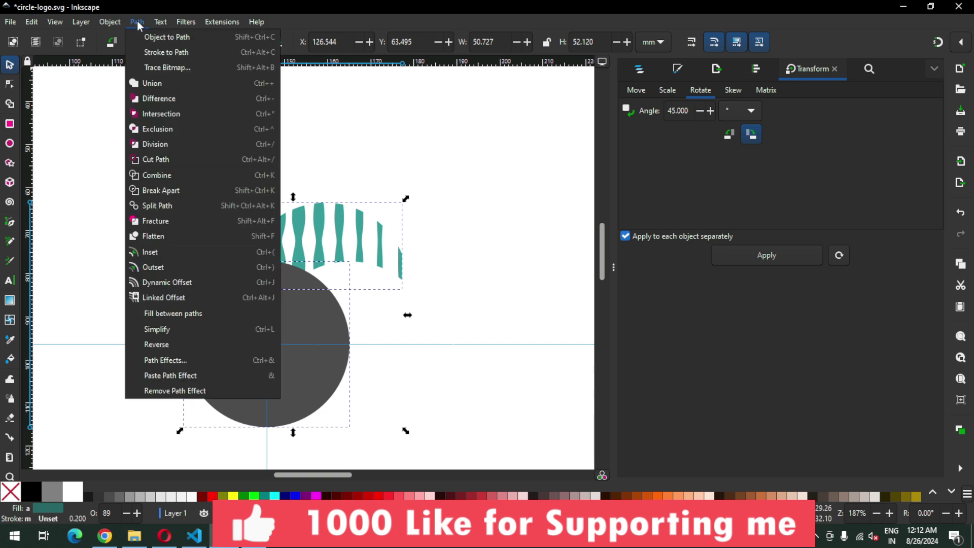
click(159, 99)
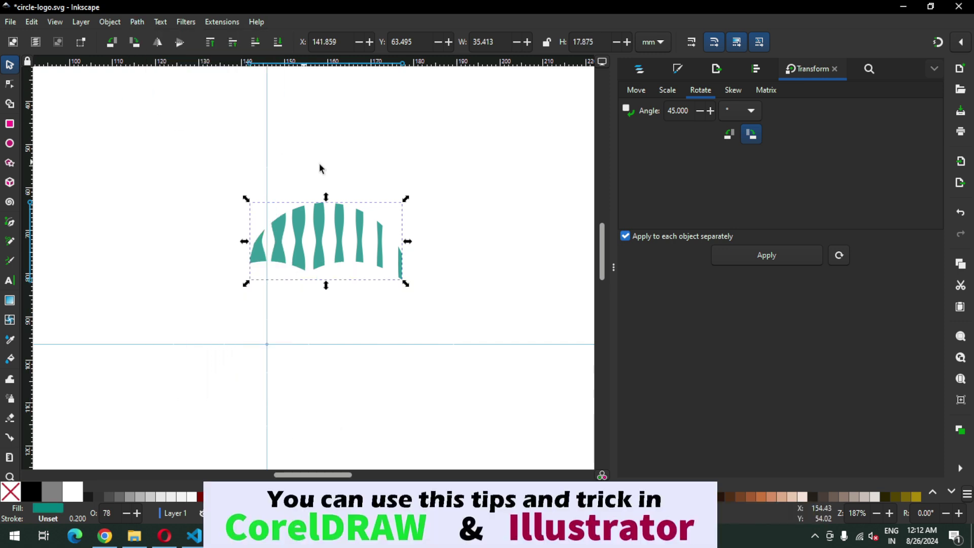
click(320, 256)
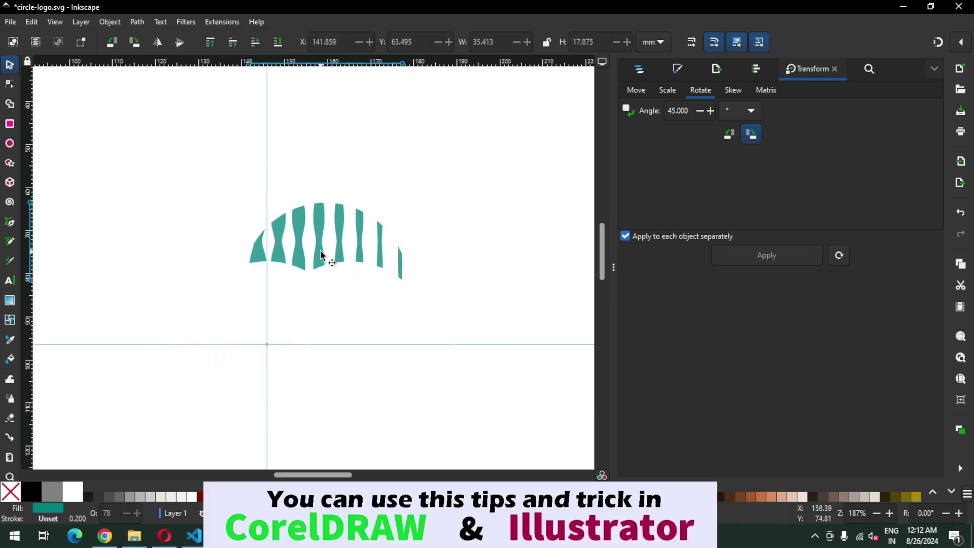
click(320, 228)
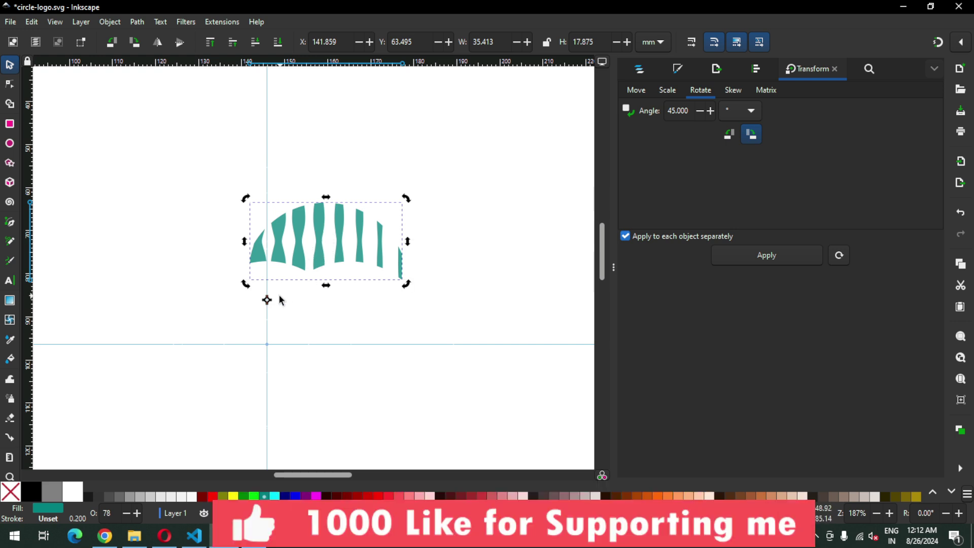
Step: Snap the striped arc's rotation centre onto the crossing of the two guides
drag(267, 299, 262, 337)
click(937, 43)
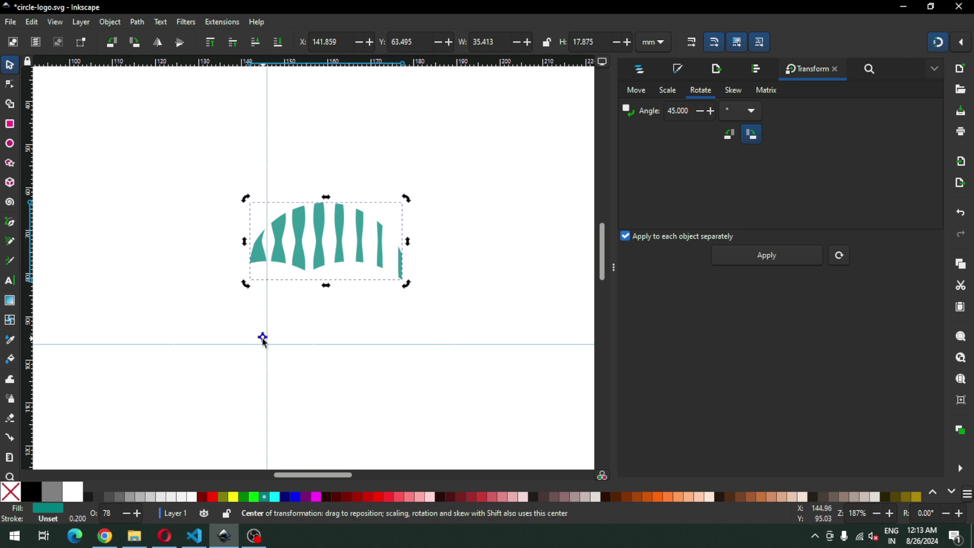
drag(262, 337, 268, 345)
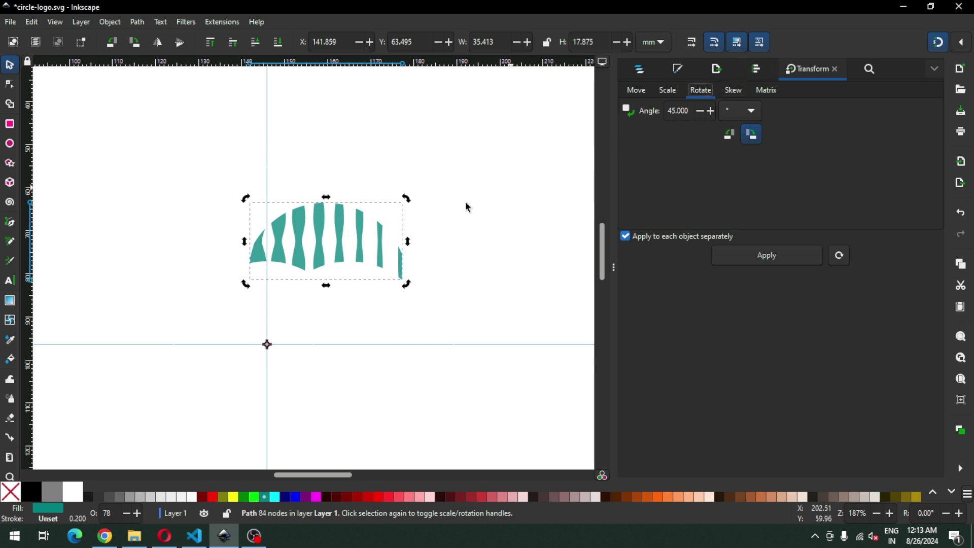
Step: Duplicate the striped arc four times, rotating each copy a further 45° about the centre
right_click(338, 217)
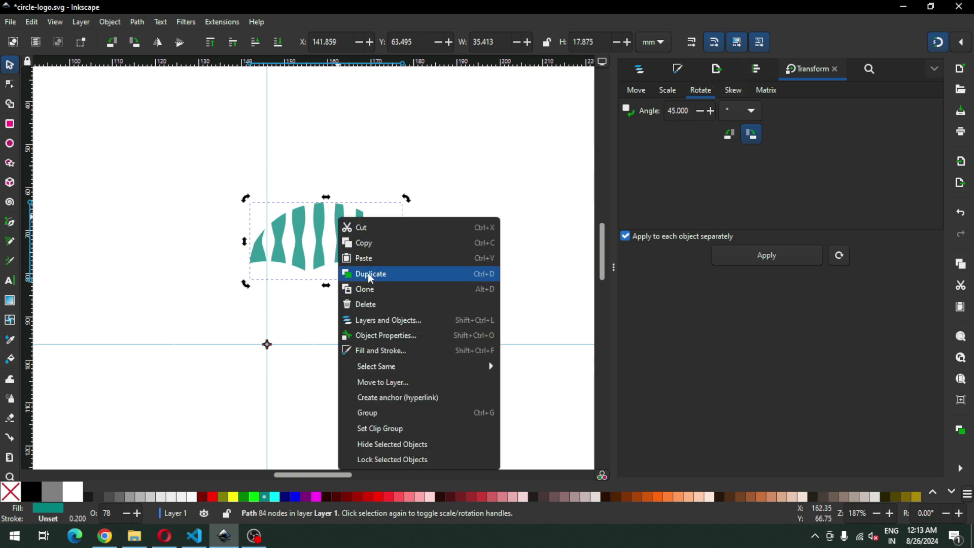
click(371, 274)
click(736, 257)
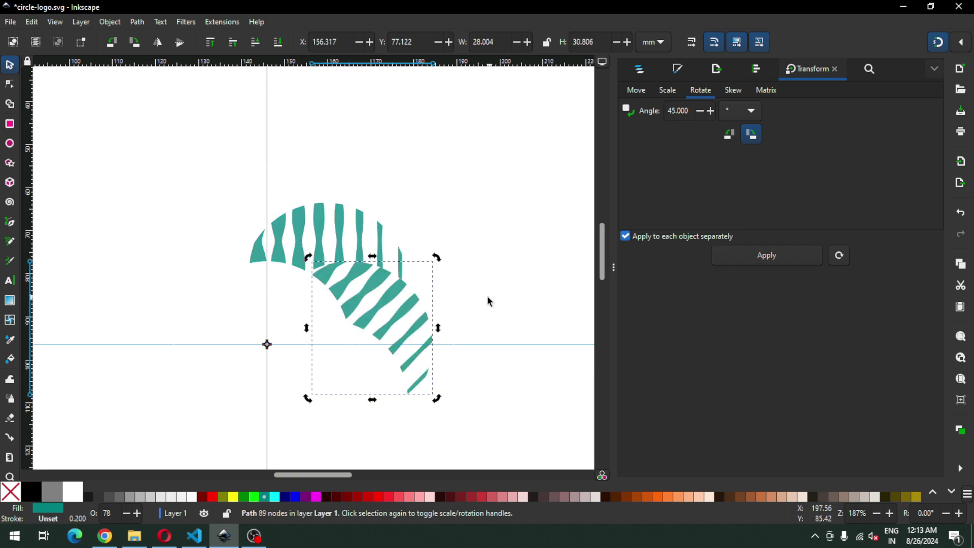
right_click(393, 289)
click(421, 97)
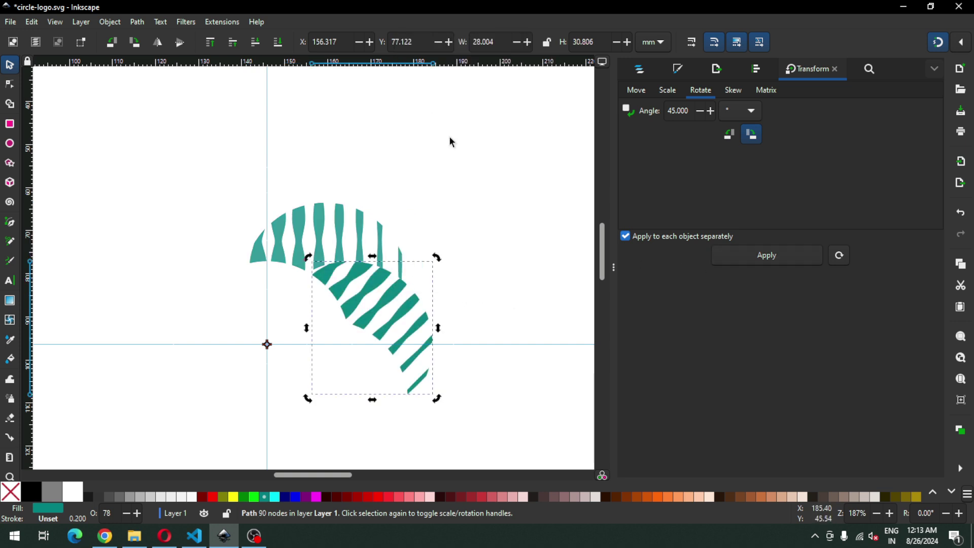
click(723, 260)
right_click(391, 364)
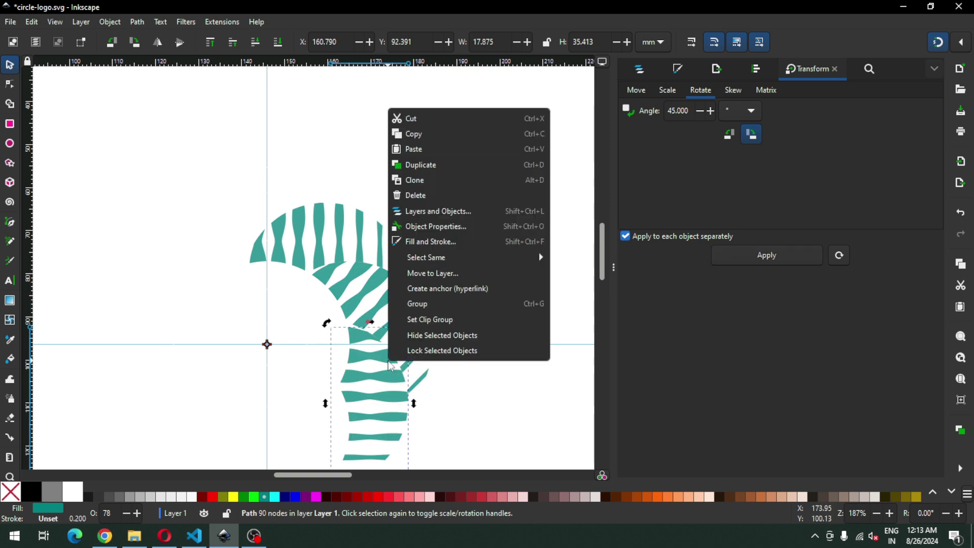
click(420, 165)
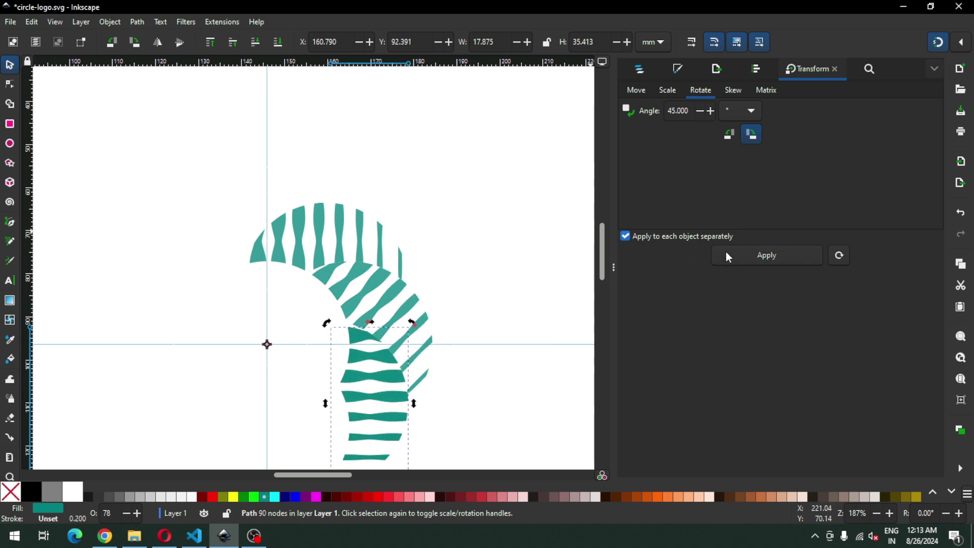
click(731, 254)
scroll(315, 392, down, 2)
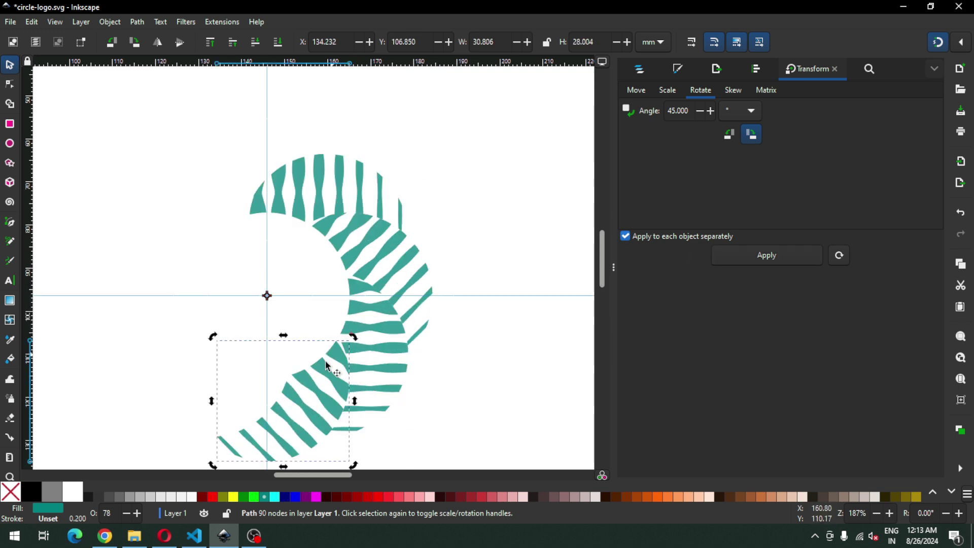
right_click(315, 392)
click(354, 192)
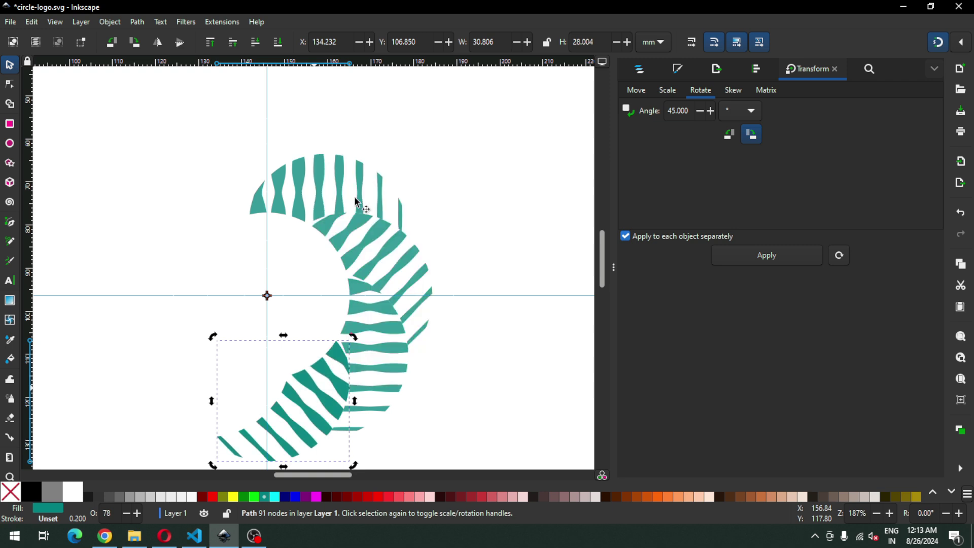
click(719, 253)
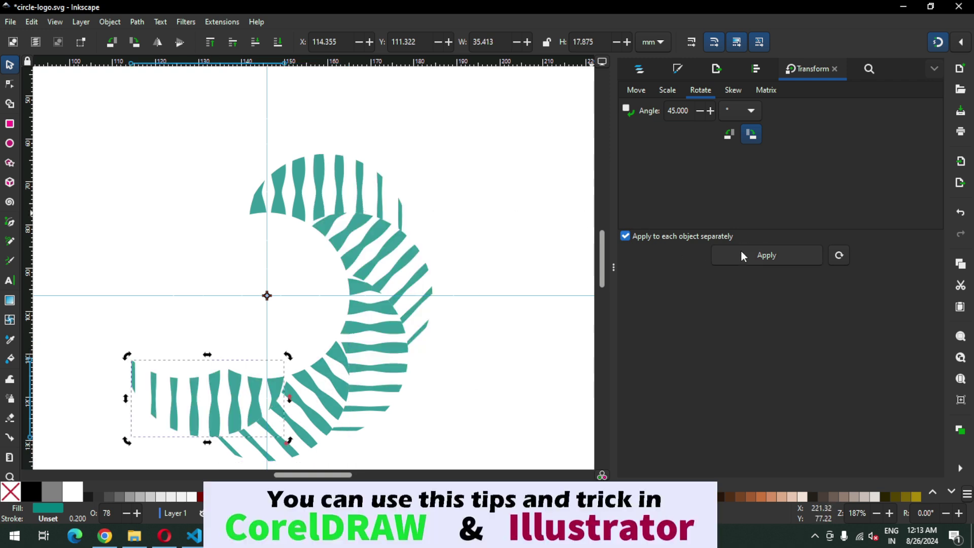
Step: Add three more 45°-rotated duplicates to close the ring of eight arcs
right_click(253, 384)
click(305, 187)
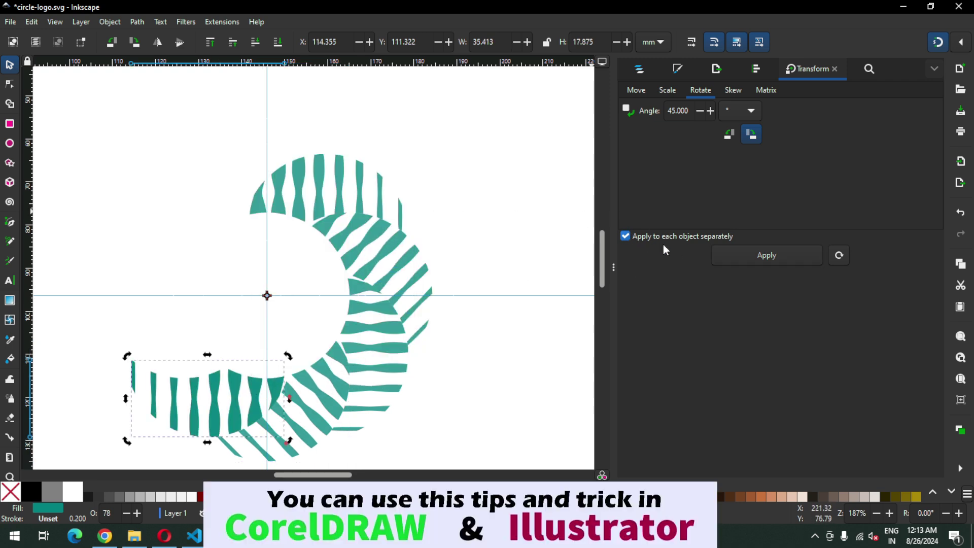
click(744, 256)
right_click(185, 339)
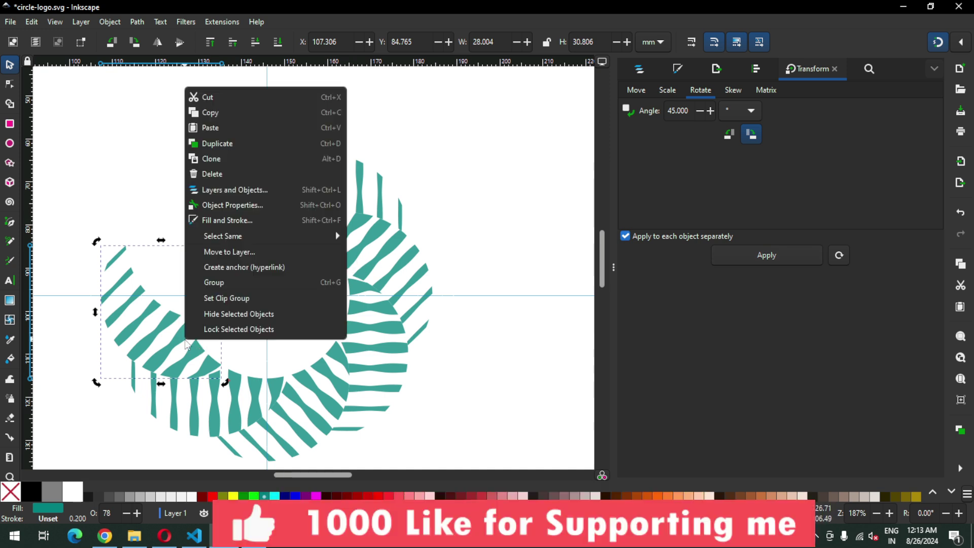
click(228, 145)
click(742, 260)
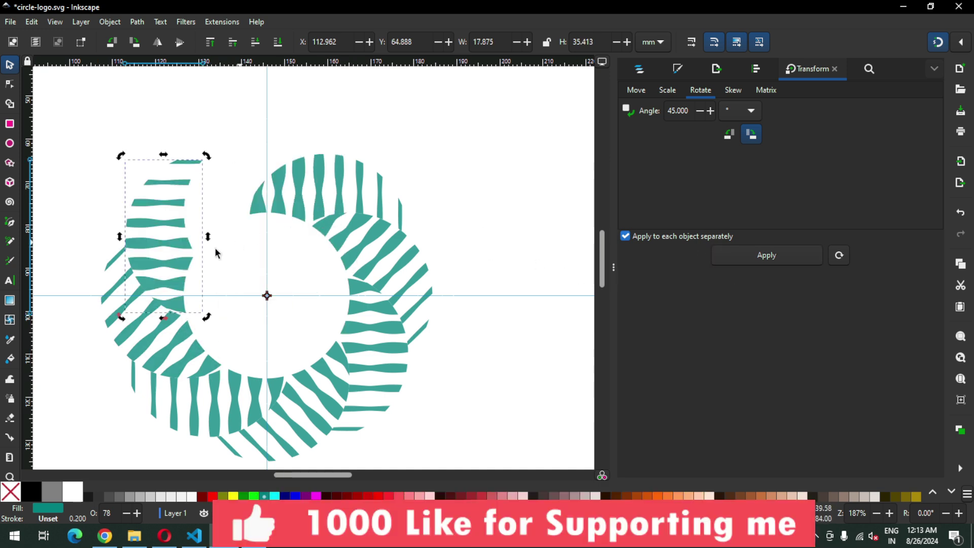
right_click(184, 241)
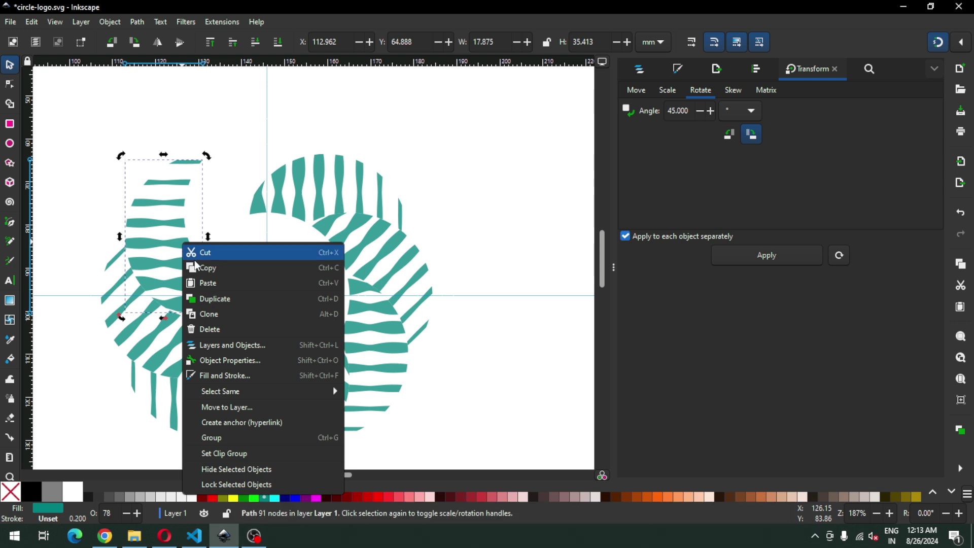
click(215, 300)
click(729, 255)
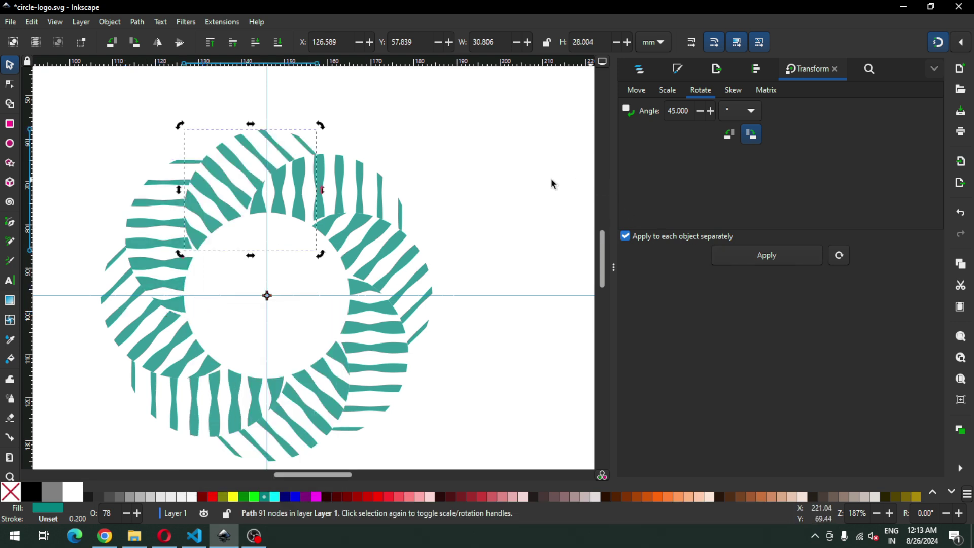
key(Escape)
key(minus)
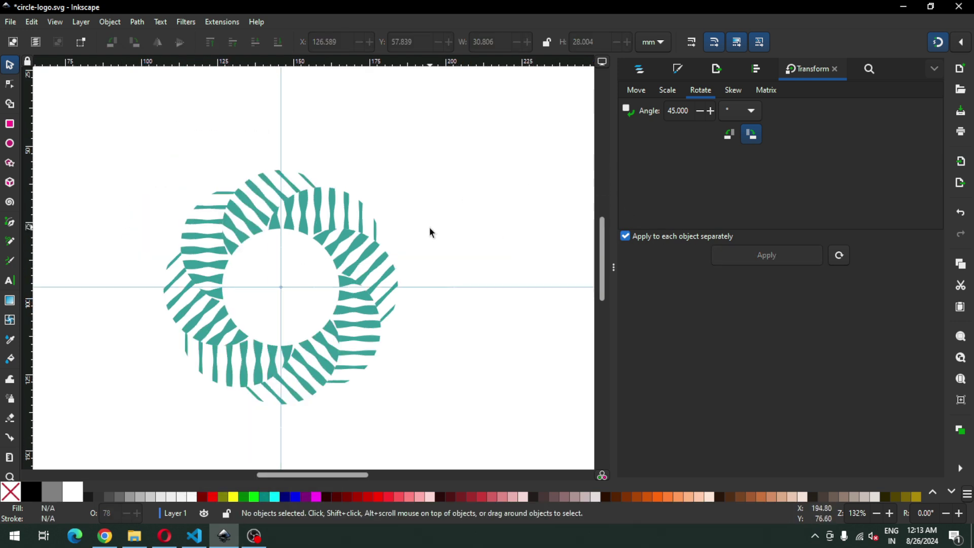
Step: Remove the guides and recolour all eight ring pieces 90% gray
key(minus)
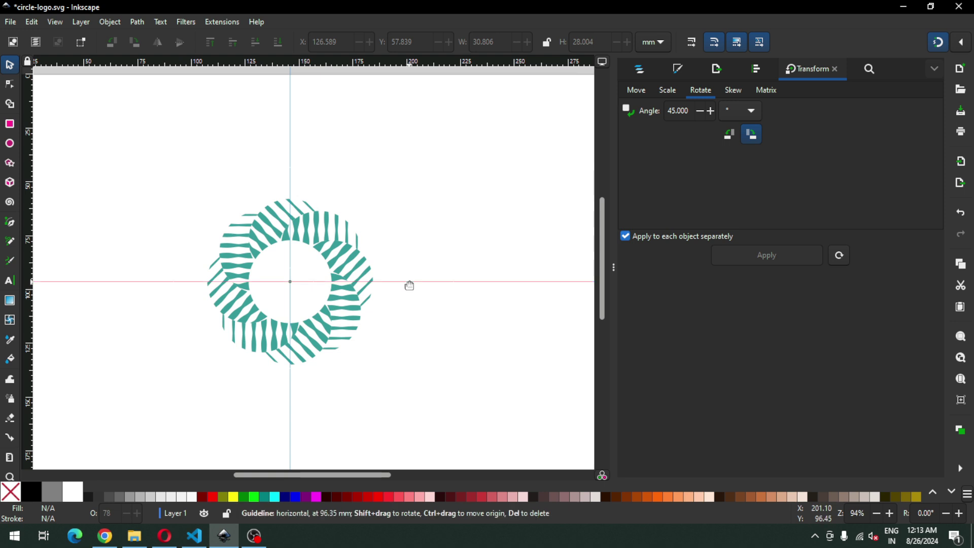
key(Delete)
key(Delete)
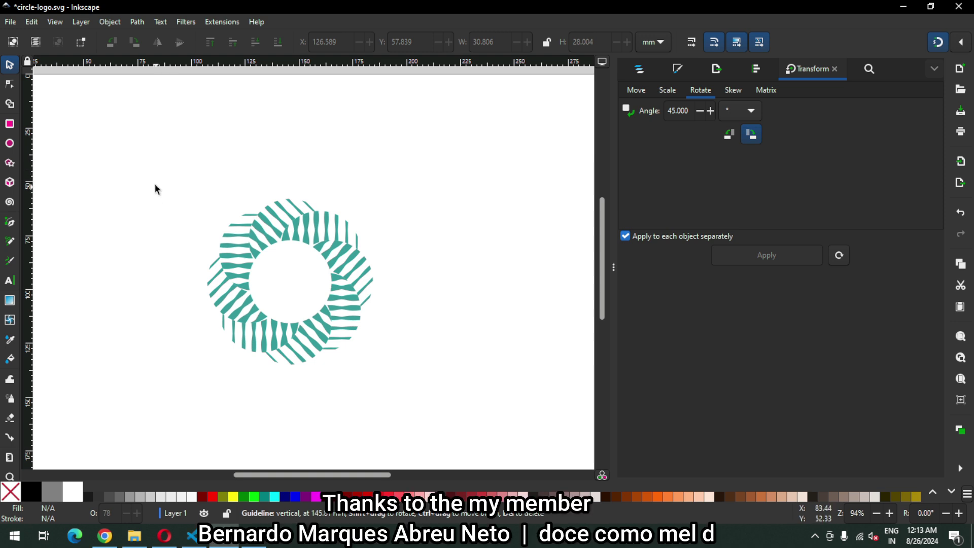
drag(148, 168, 419, 393)
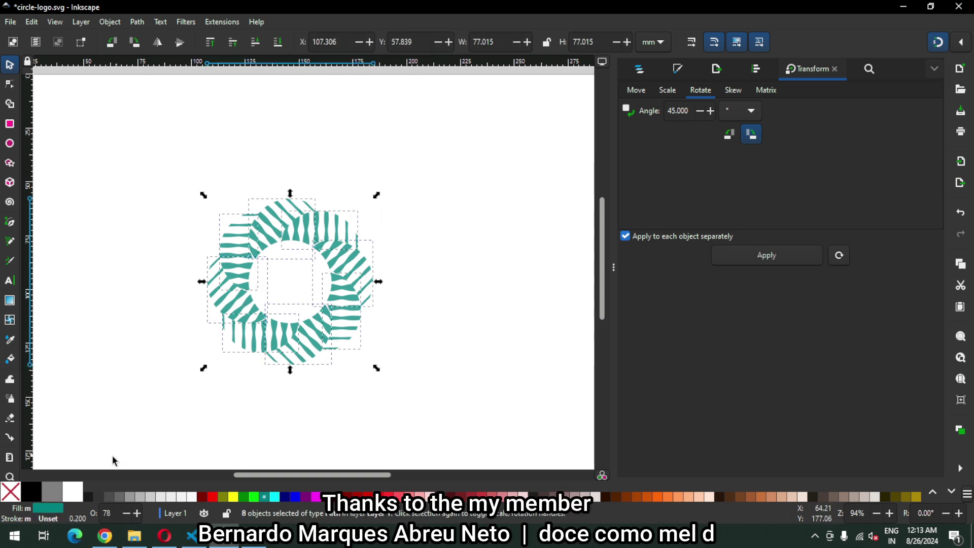
click(89, 495)
click(163, 352)
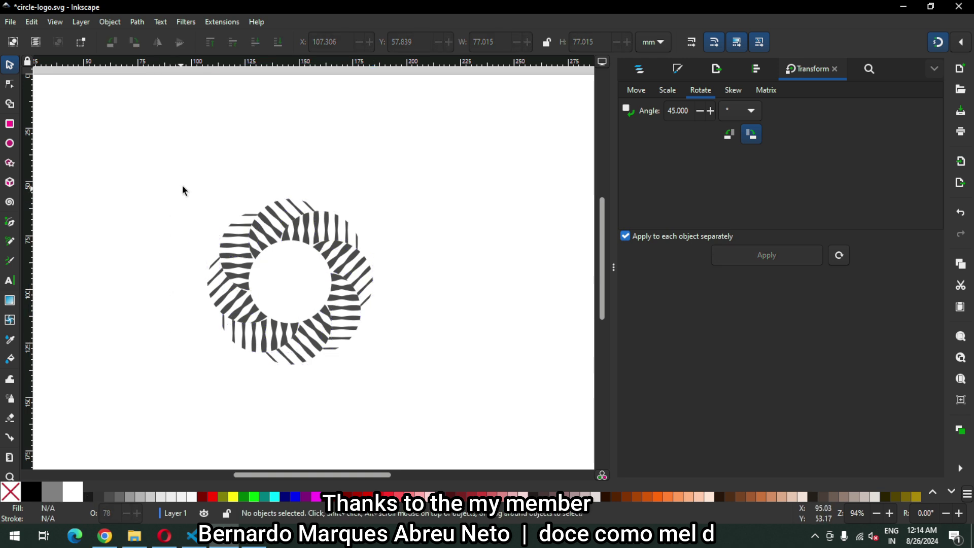
Step: Save the finished ring in circle-logo.svg
key(z)
drag(178, 166, 421, 389)
key(ctrl+s)
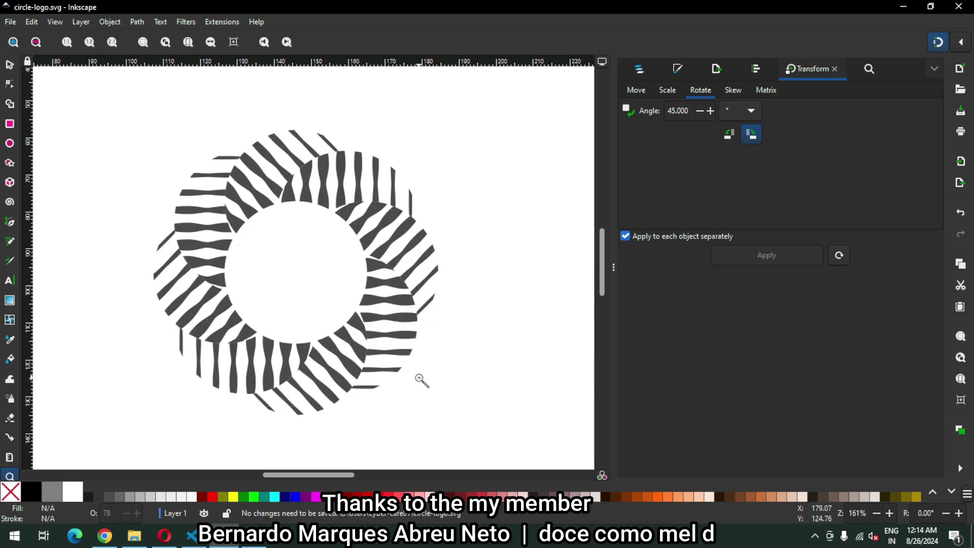